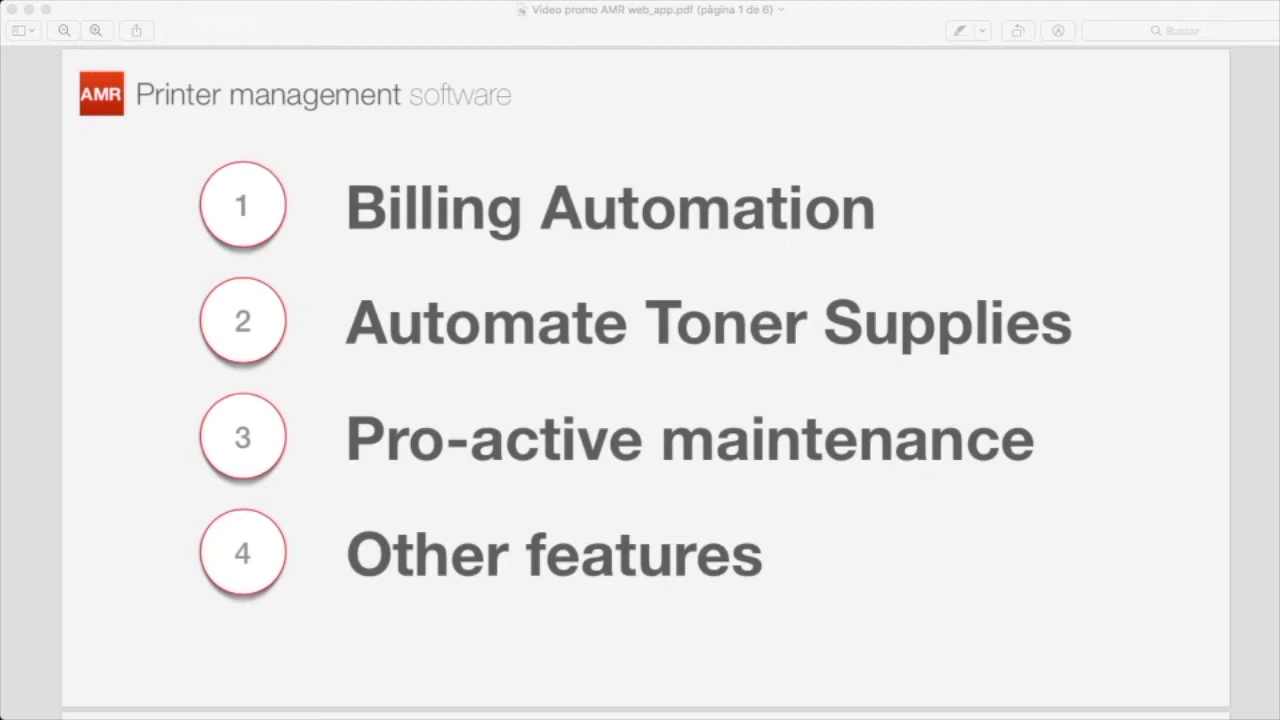
- Advance the promo PDF from the feature overview to page 2, the 'How it works?' slide
key("Down")
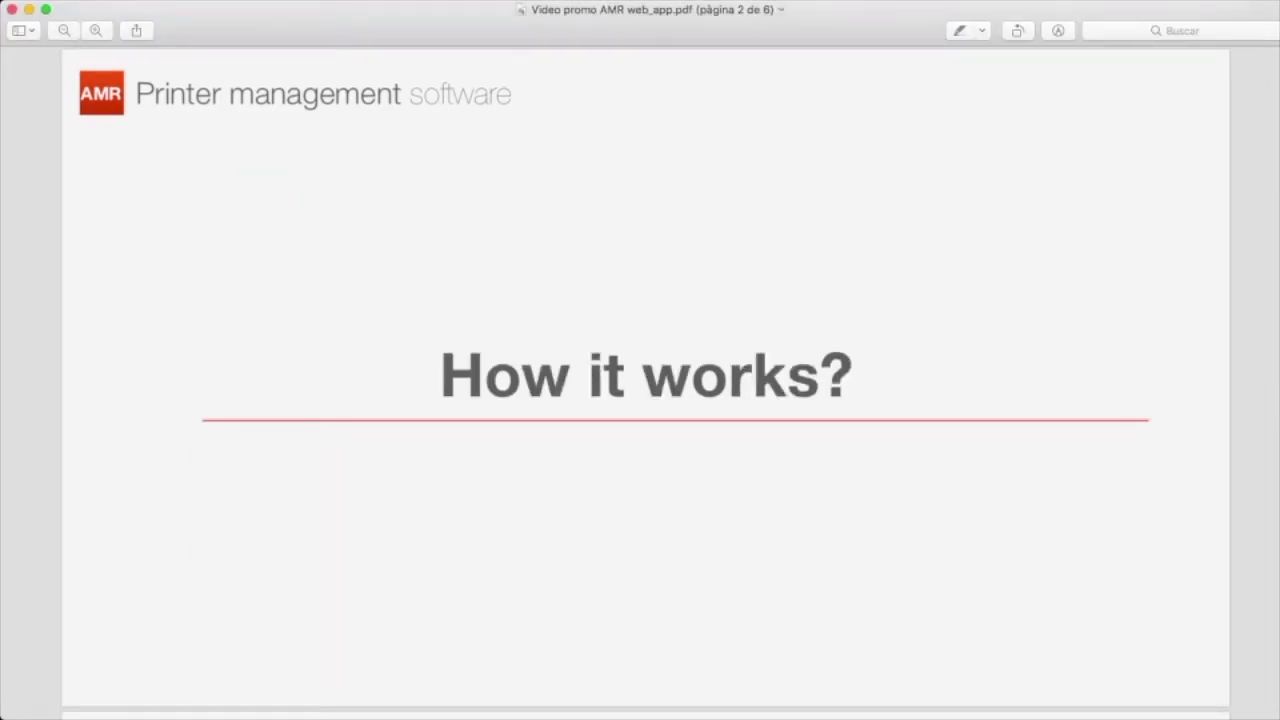
- Page through the driver installation, cloud connection and demo printers slides to the final features page 6
key("Down")
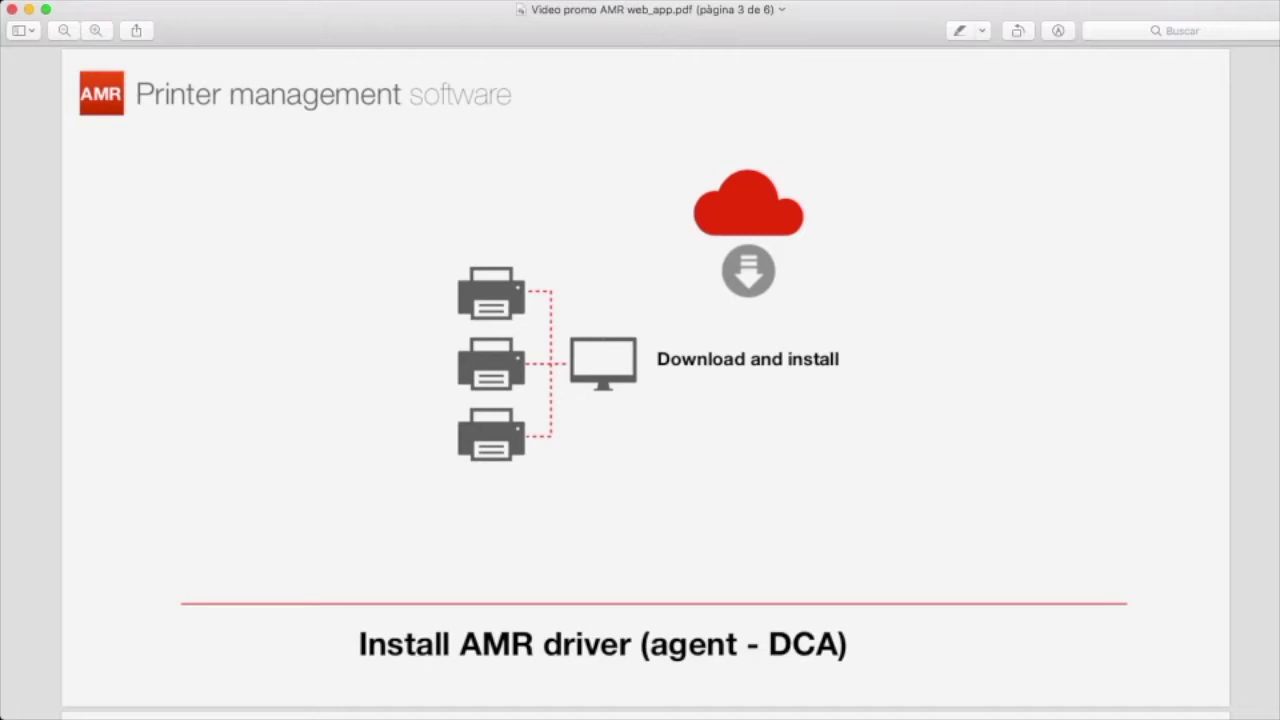
key("Right")
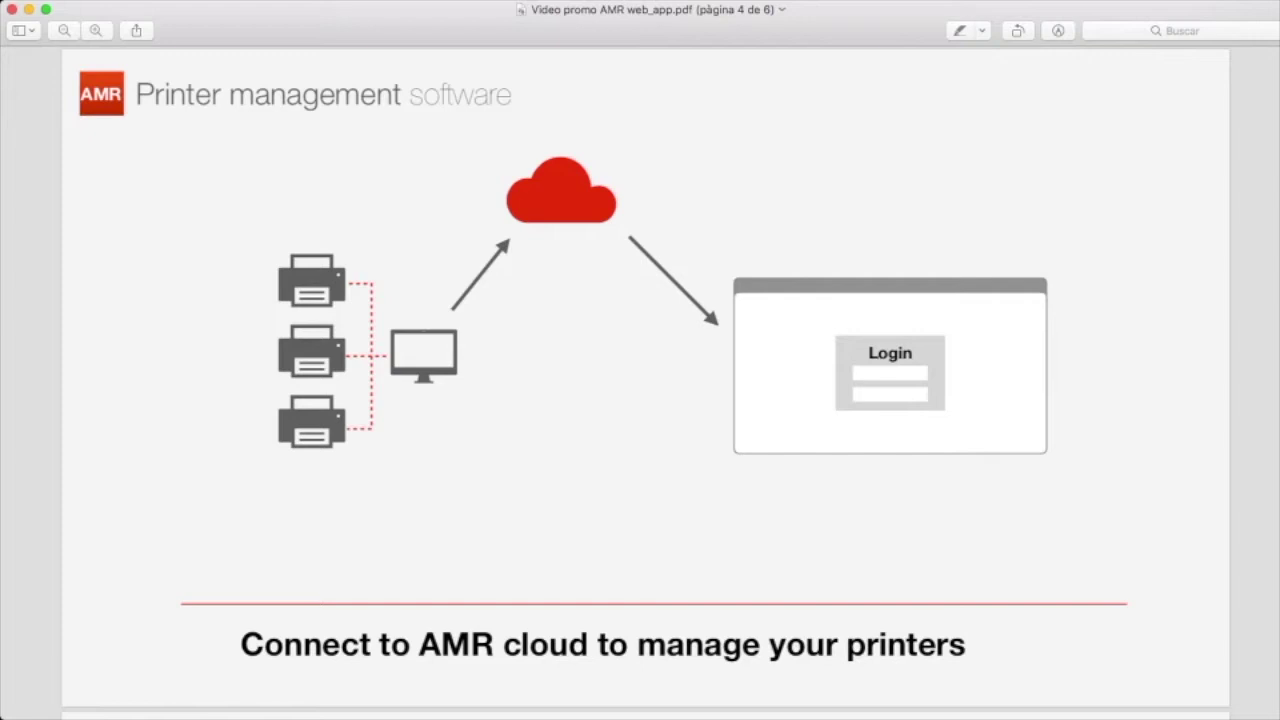
key("Right")
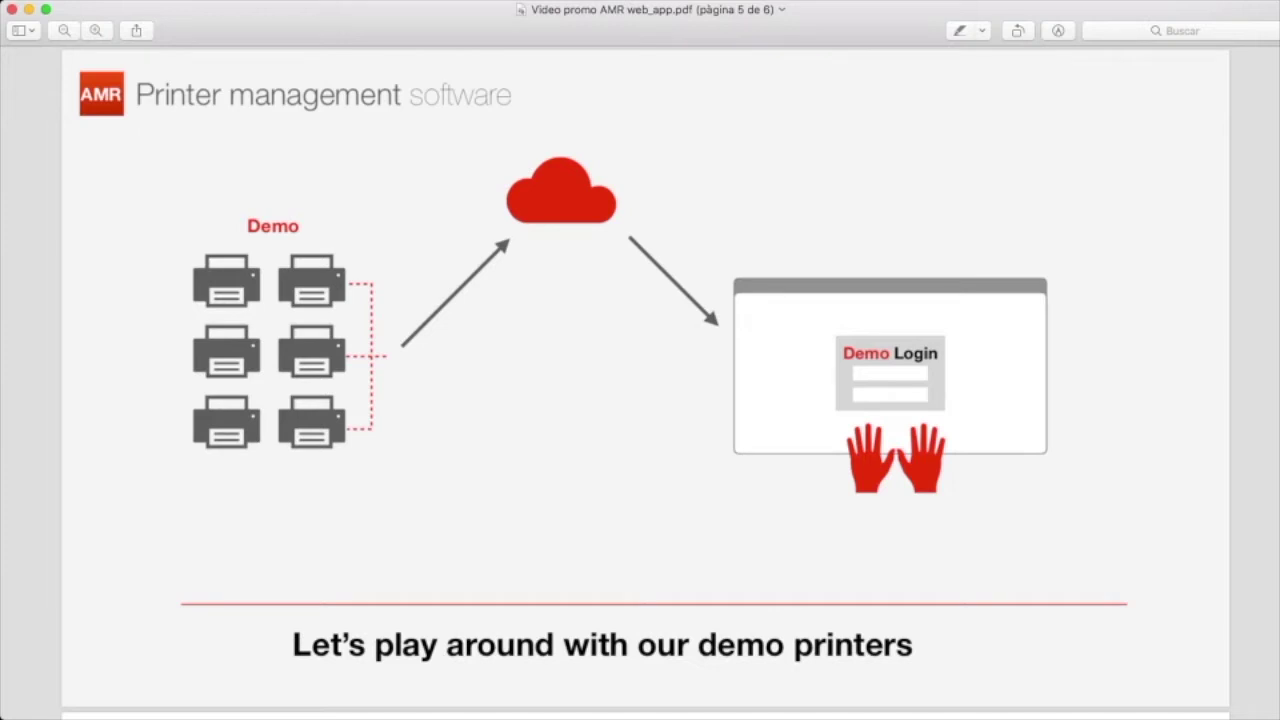
key("Page_Down")
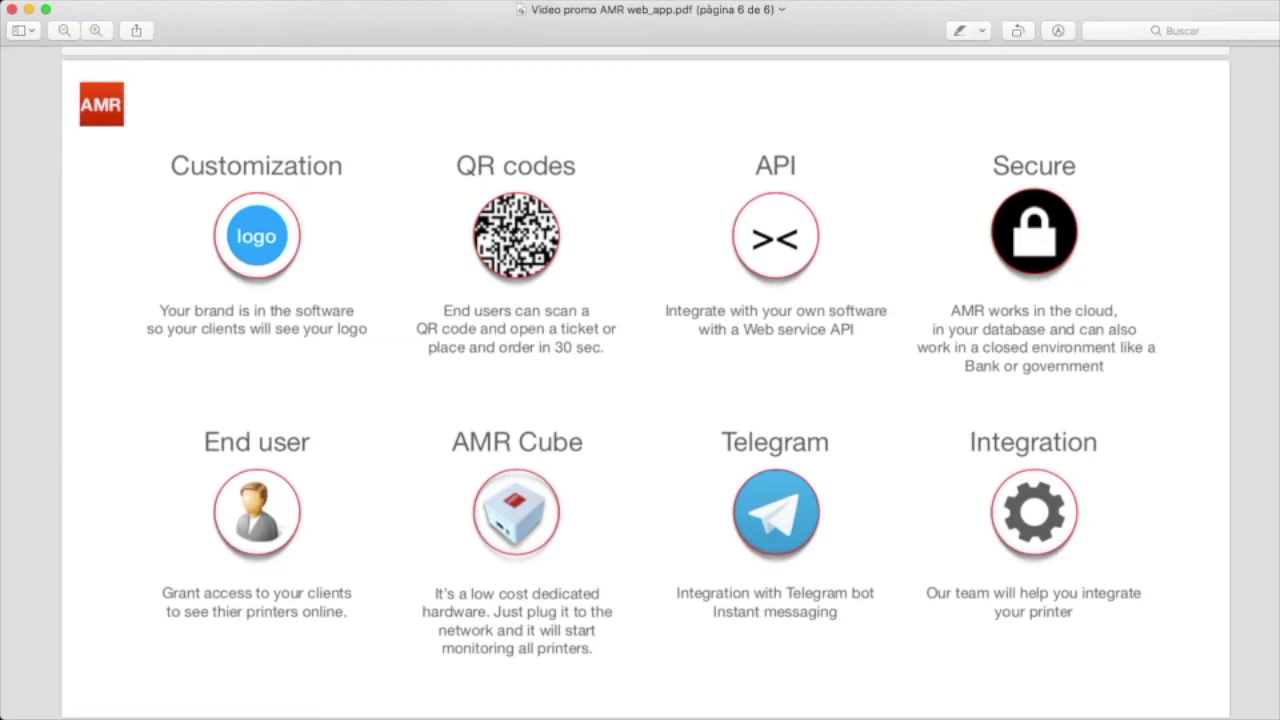
scroll(645, 380, "up", 1)
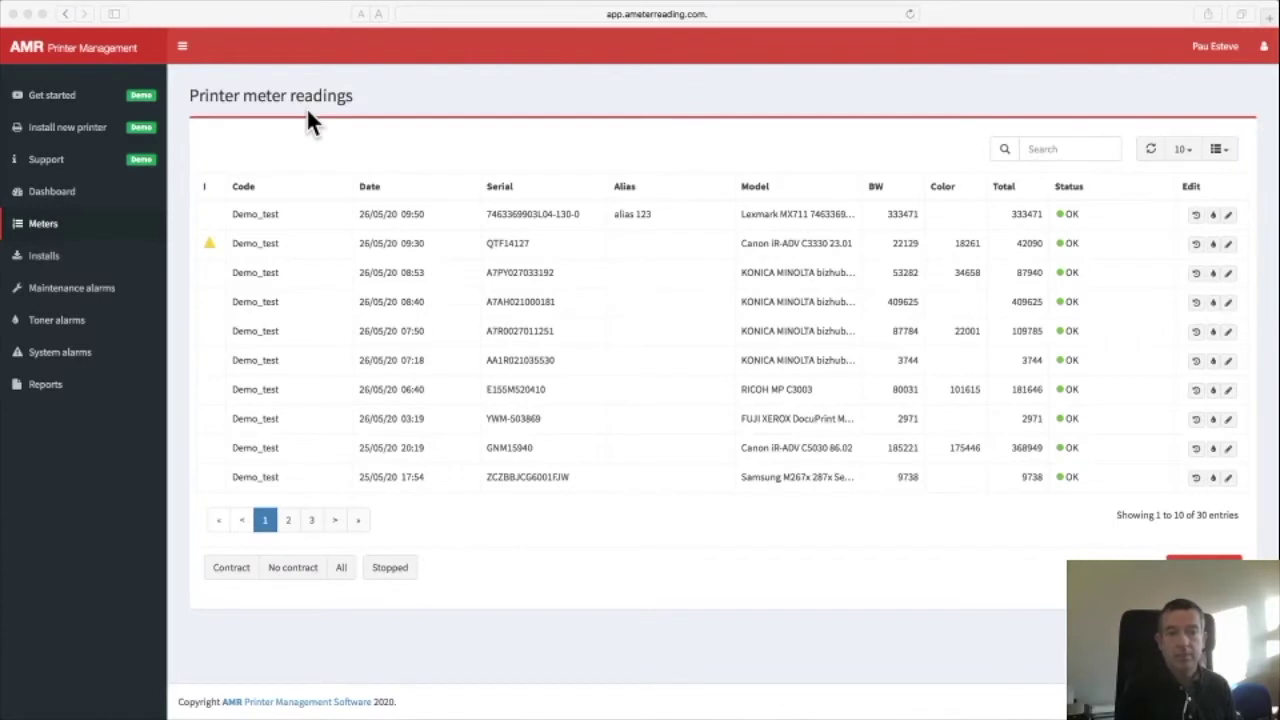
- Show the A3 BW, A3 Color and Scans columns in the printer meter table
left_click(43, 232)
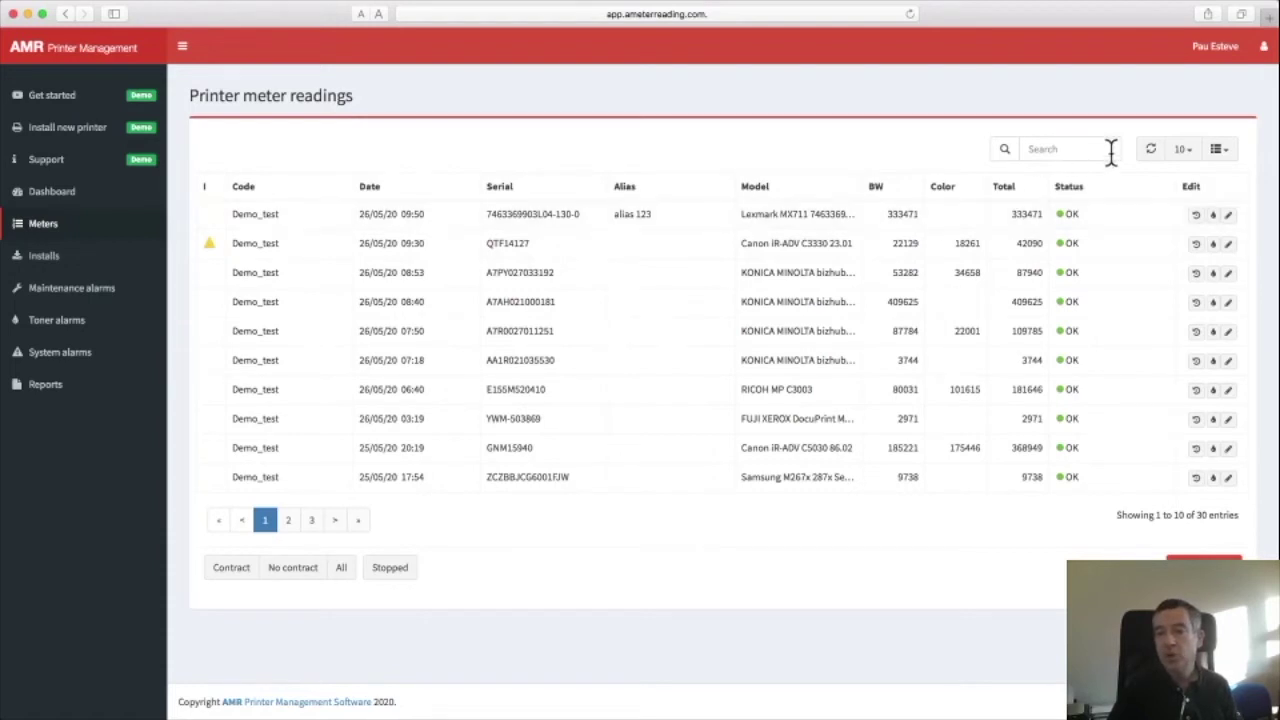
left_click(1224, 154)
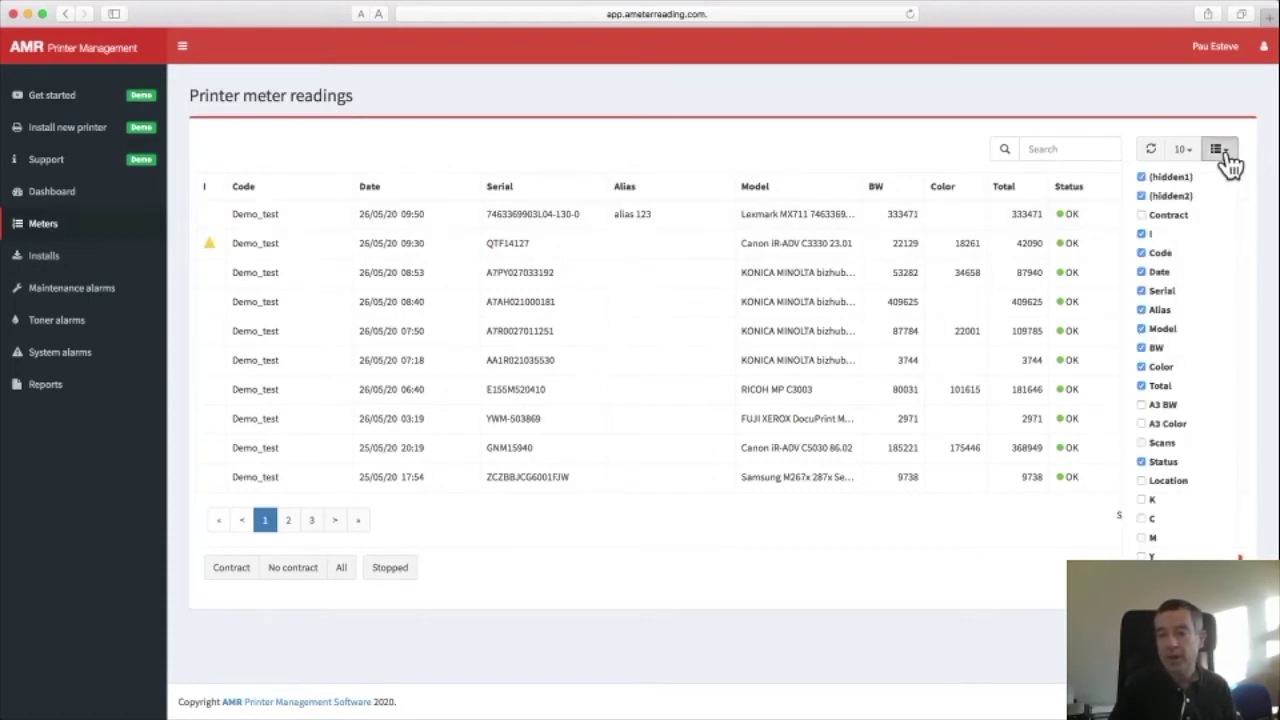
left_click(1160, 406)
left_click(1168, 425)
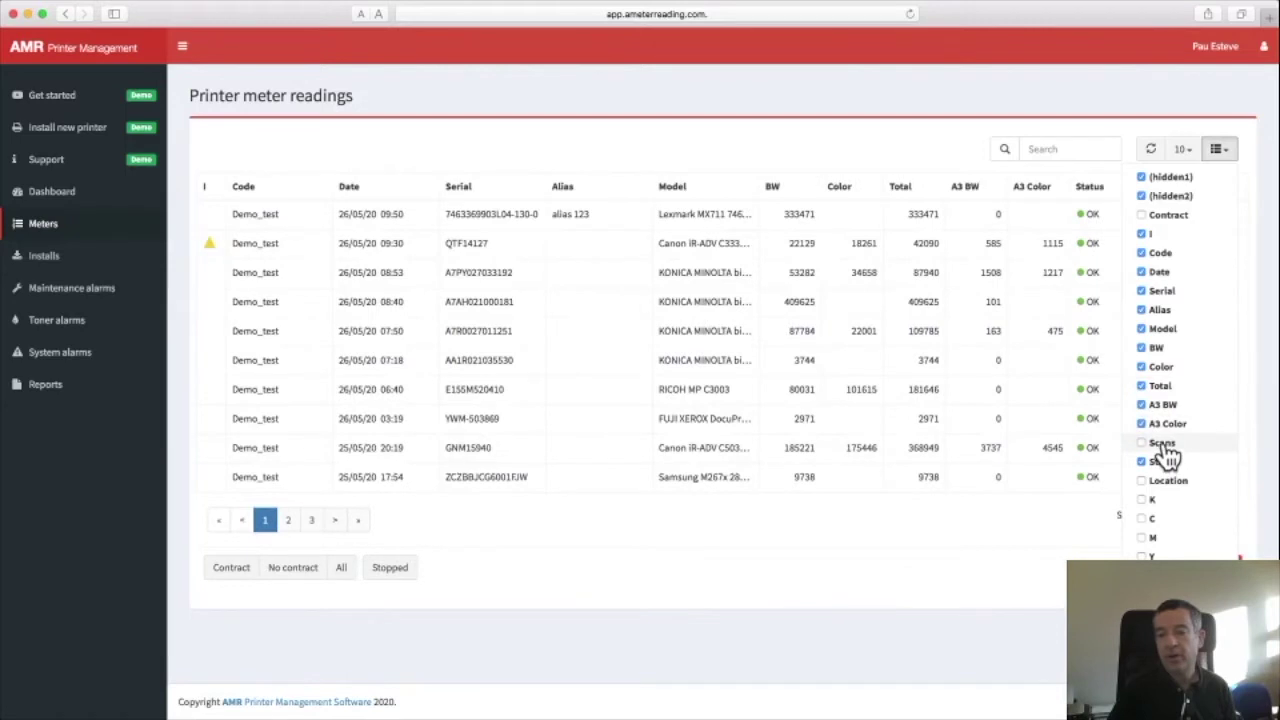
left_click(1172, 446)
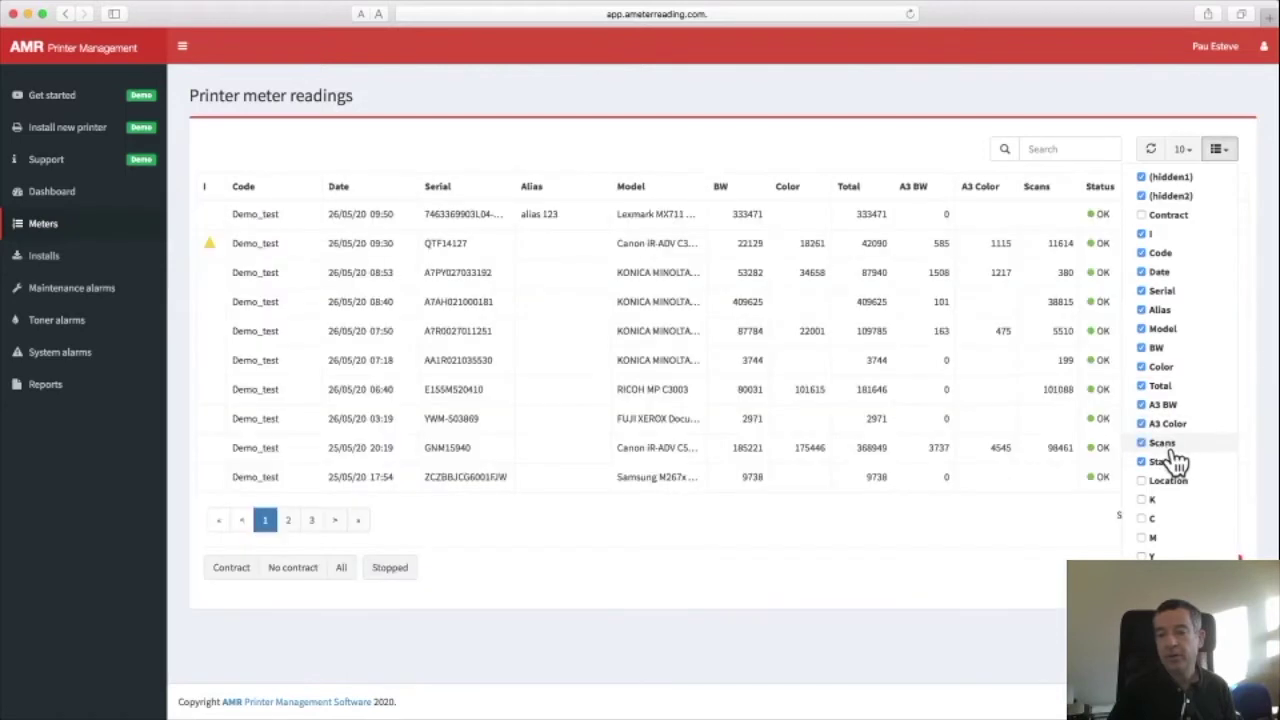
left_click(1222, 150)
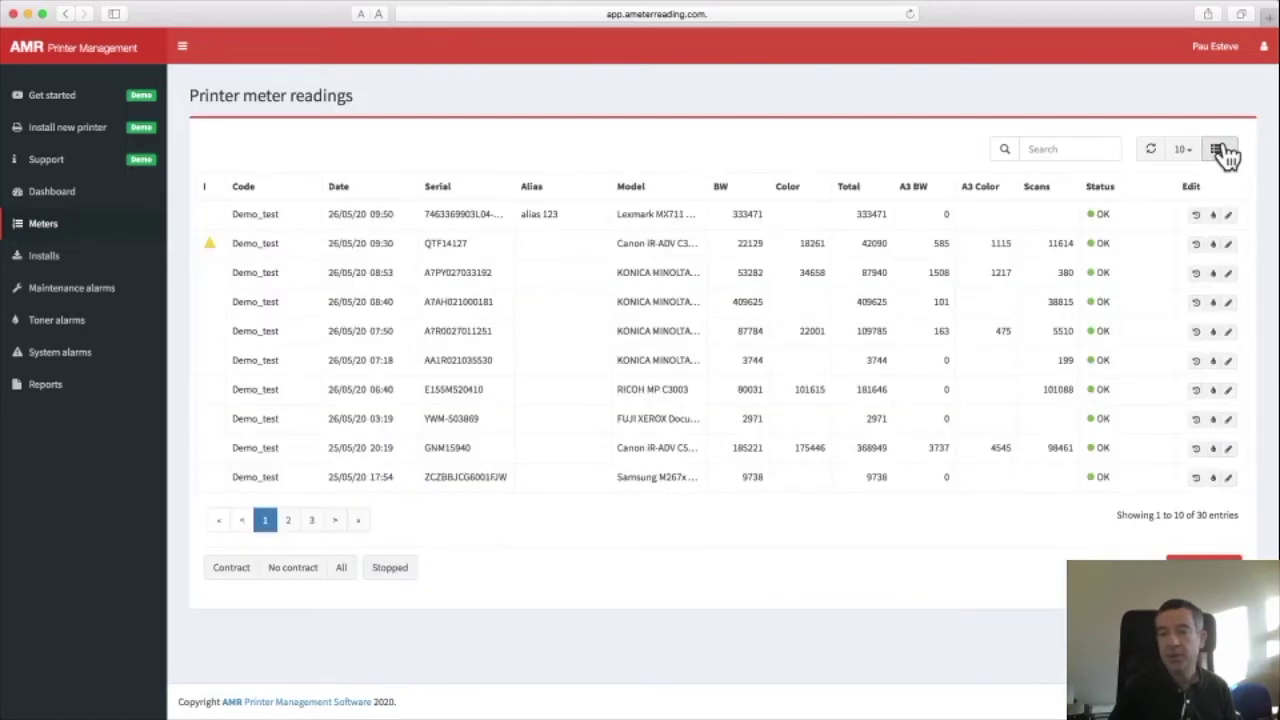
left_click(1197, 218)
- Check the Lexmark MX711's history, consumables status and printer info, then go to the Reports page
left_click(969, 118)
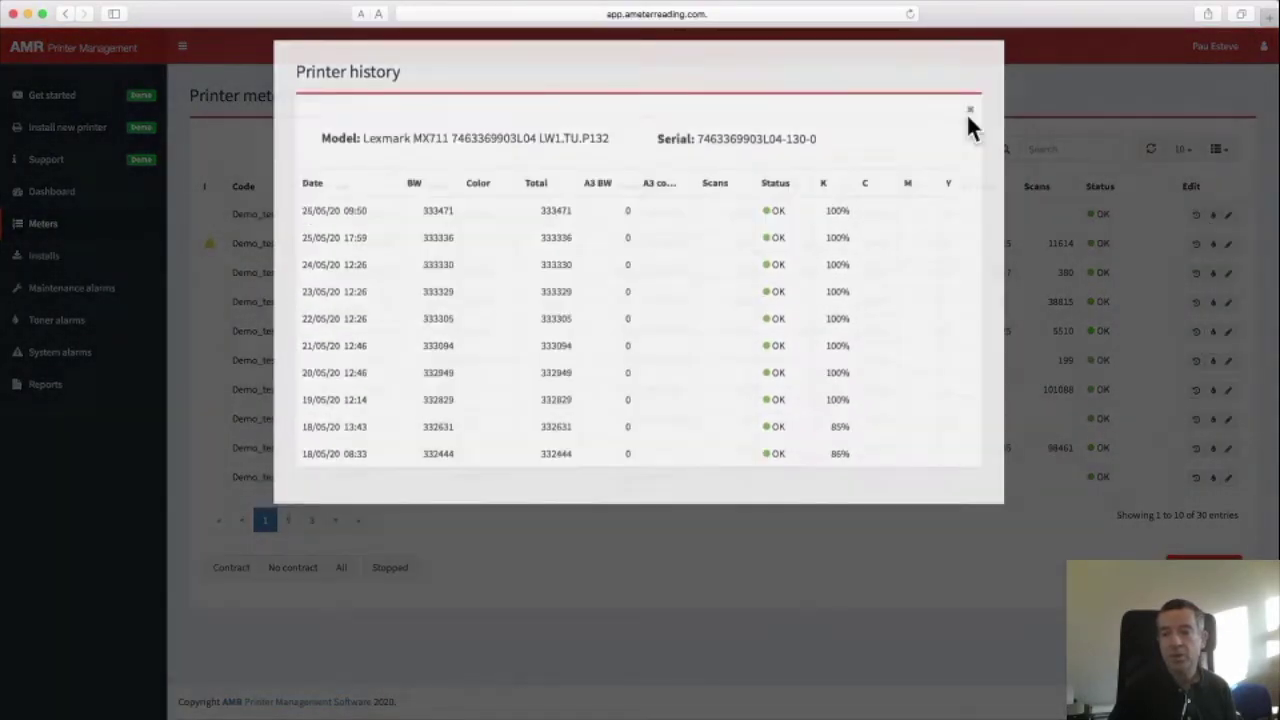
left_click(1214, 216)
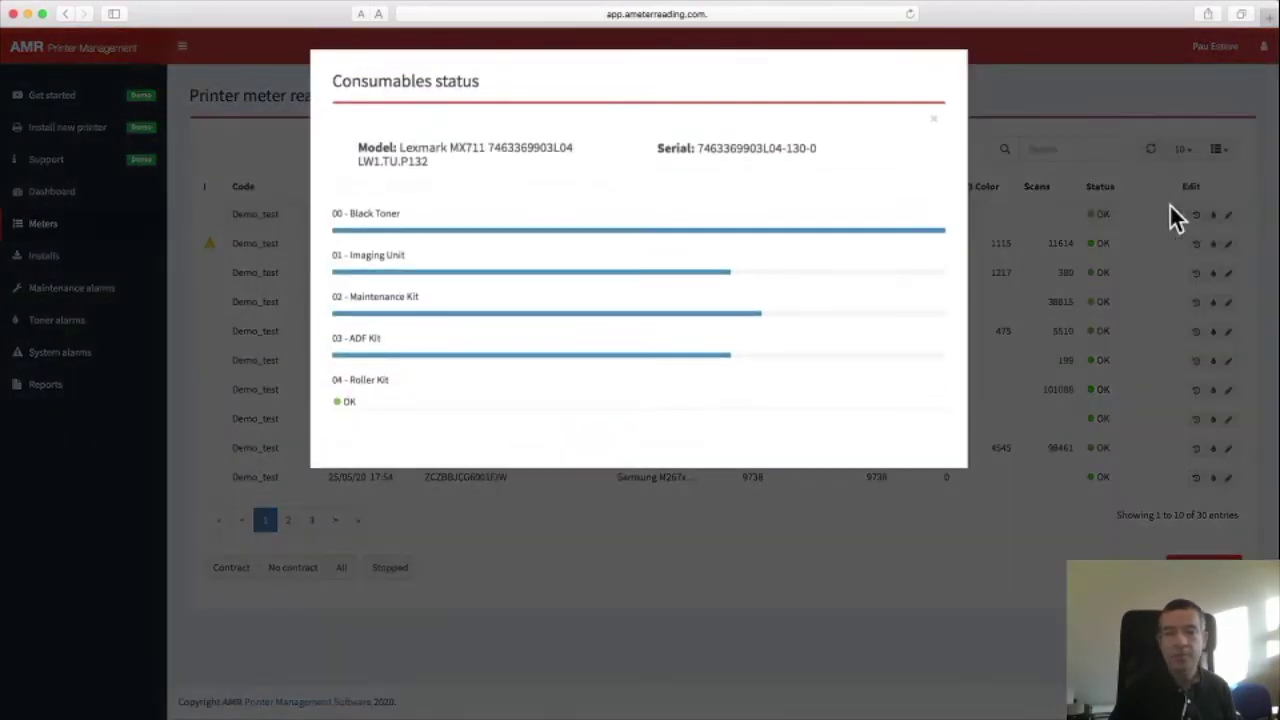
left_click(931, 120)
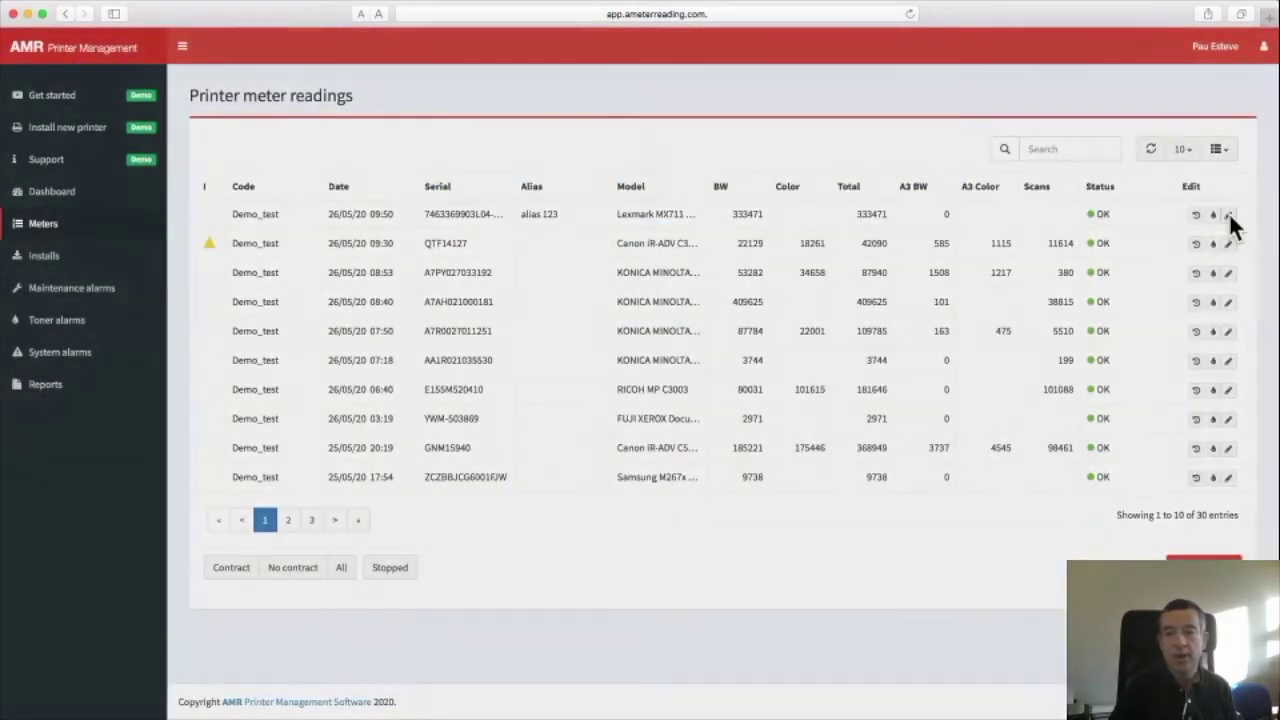
left_click(1228, 215)
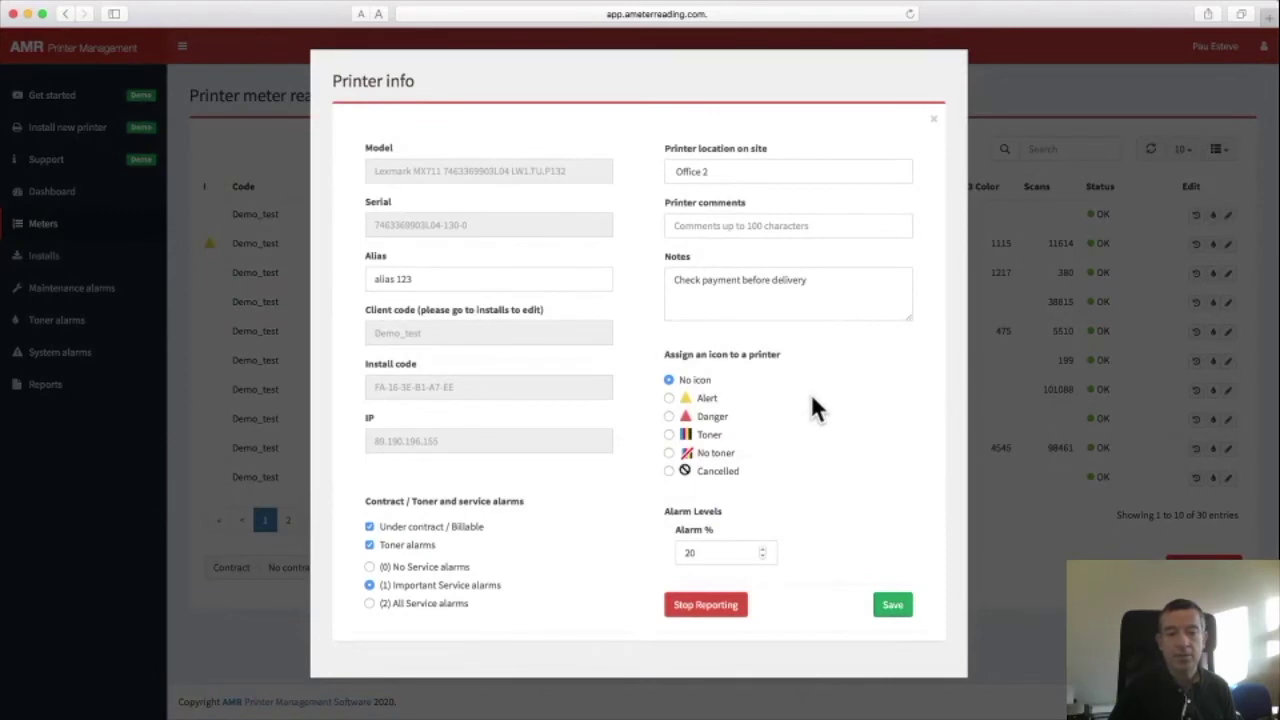
left_click(940, 129)
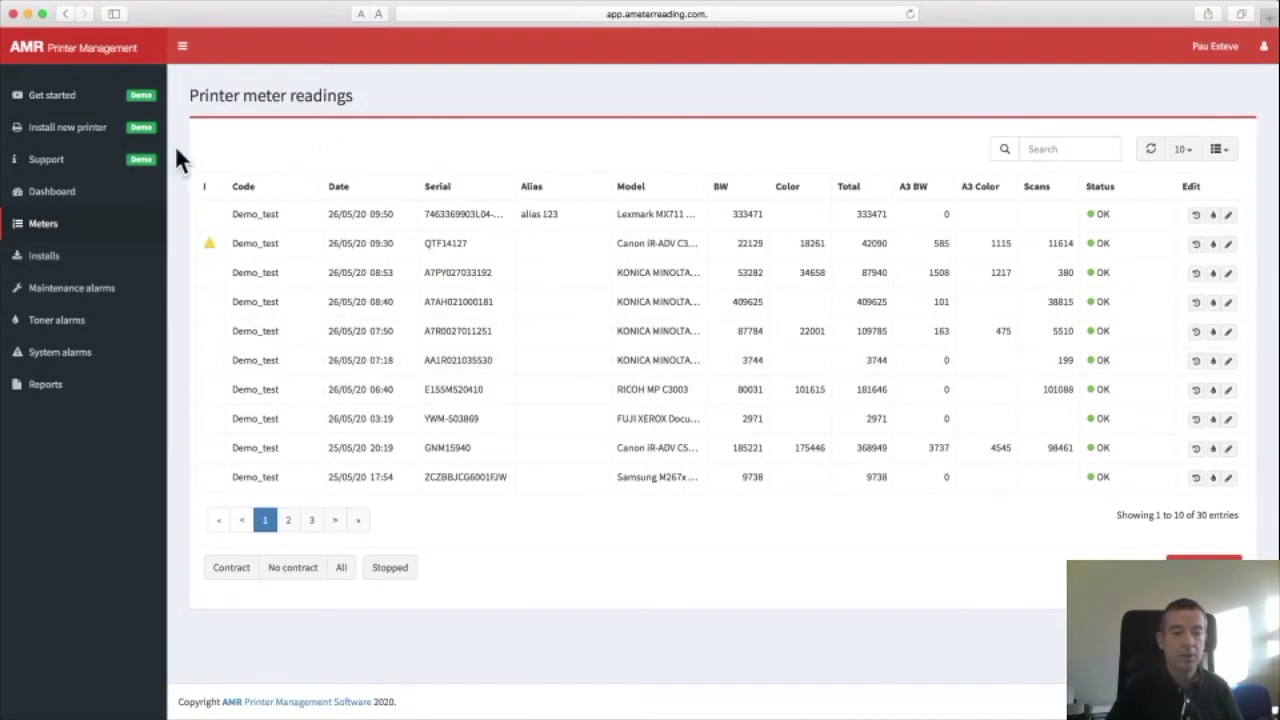
left_click(48, 396)
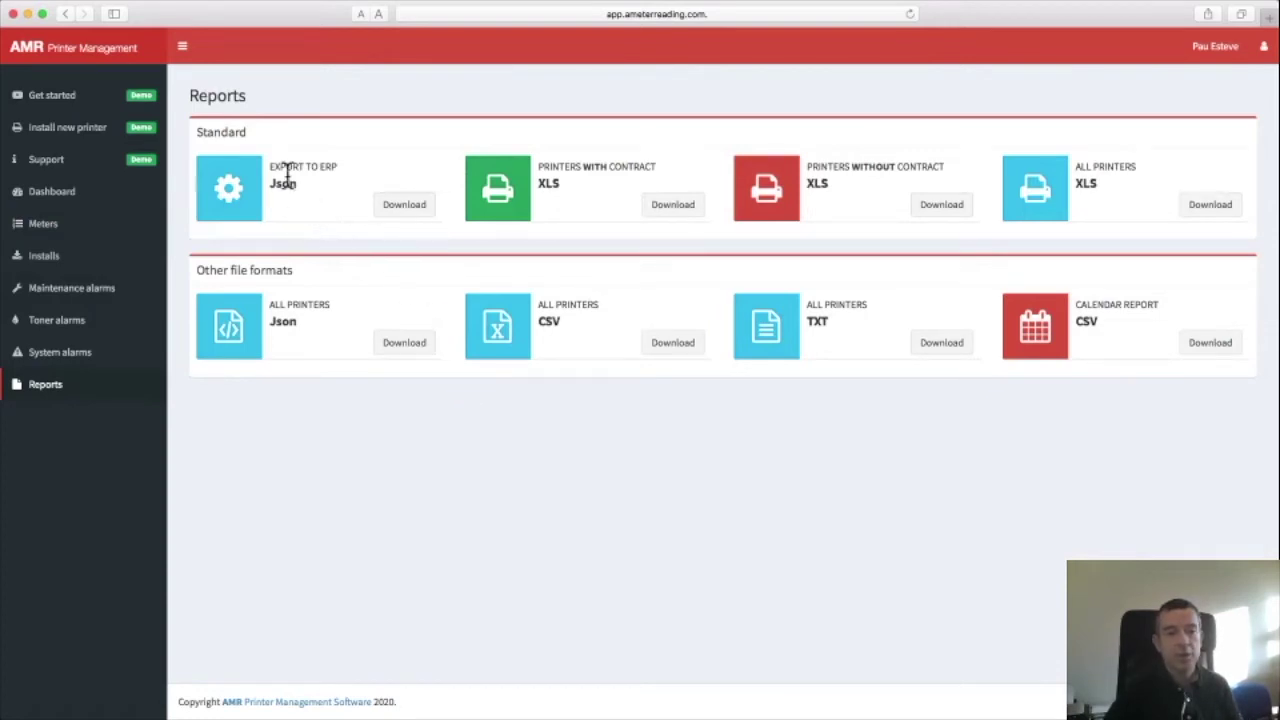
left_click_drag(270, 166, 340, 160)
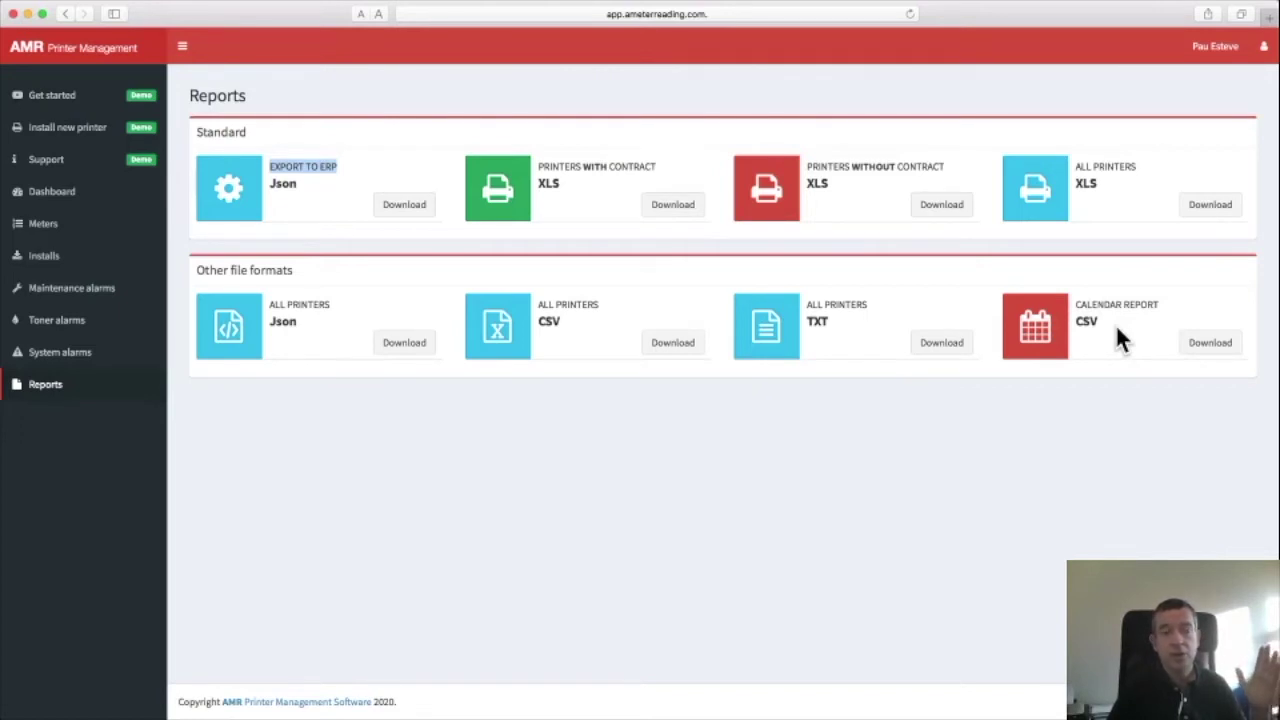
- Download the calendar report CSV for 2020/05/01–2020/05/31 and open it in Numbers
left_click(1211, 343)
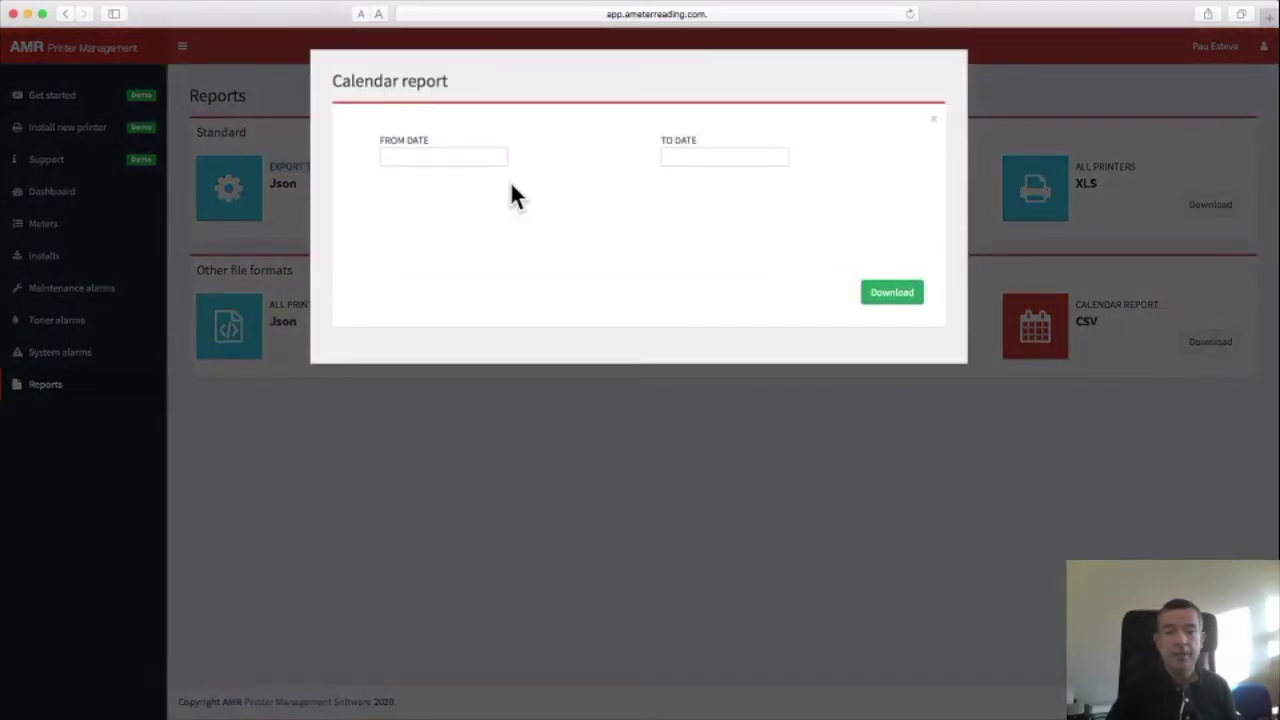
left_click(421, 157)
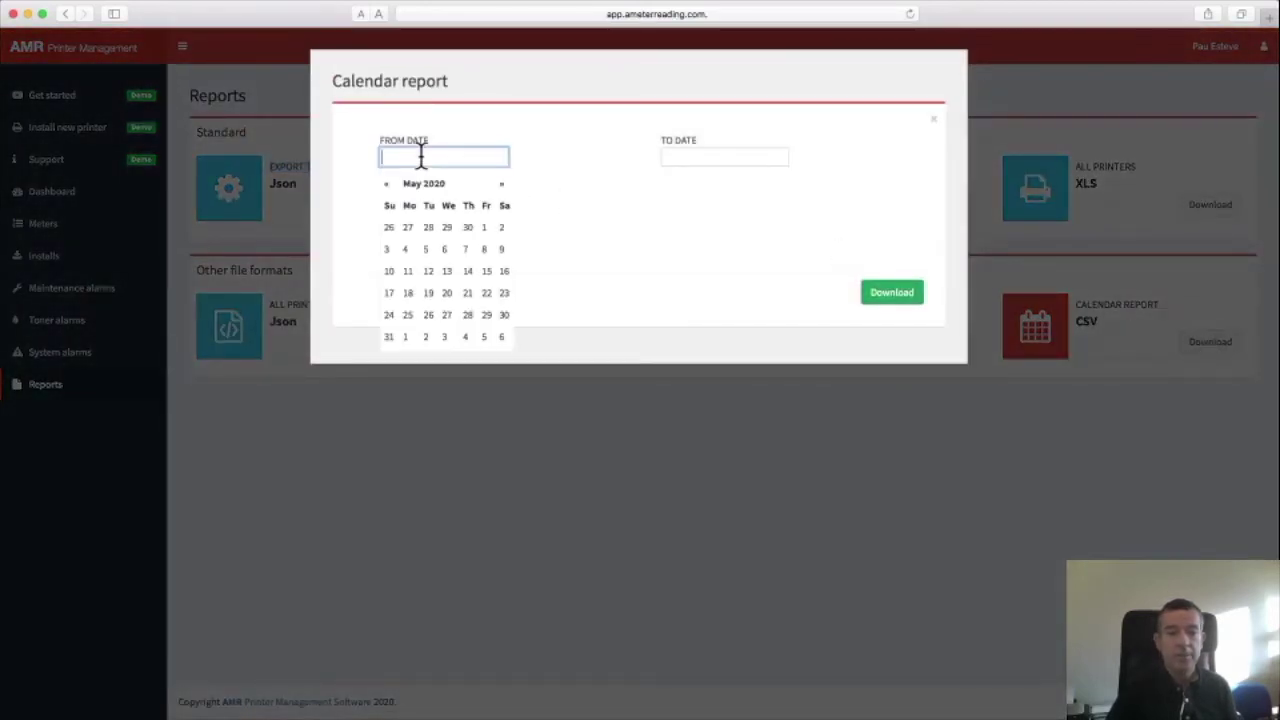
left_click(484, 228)
left_click(712, 156)
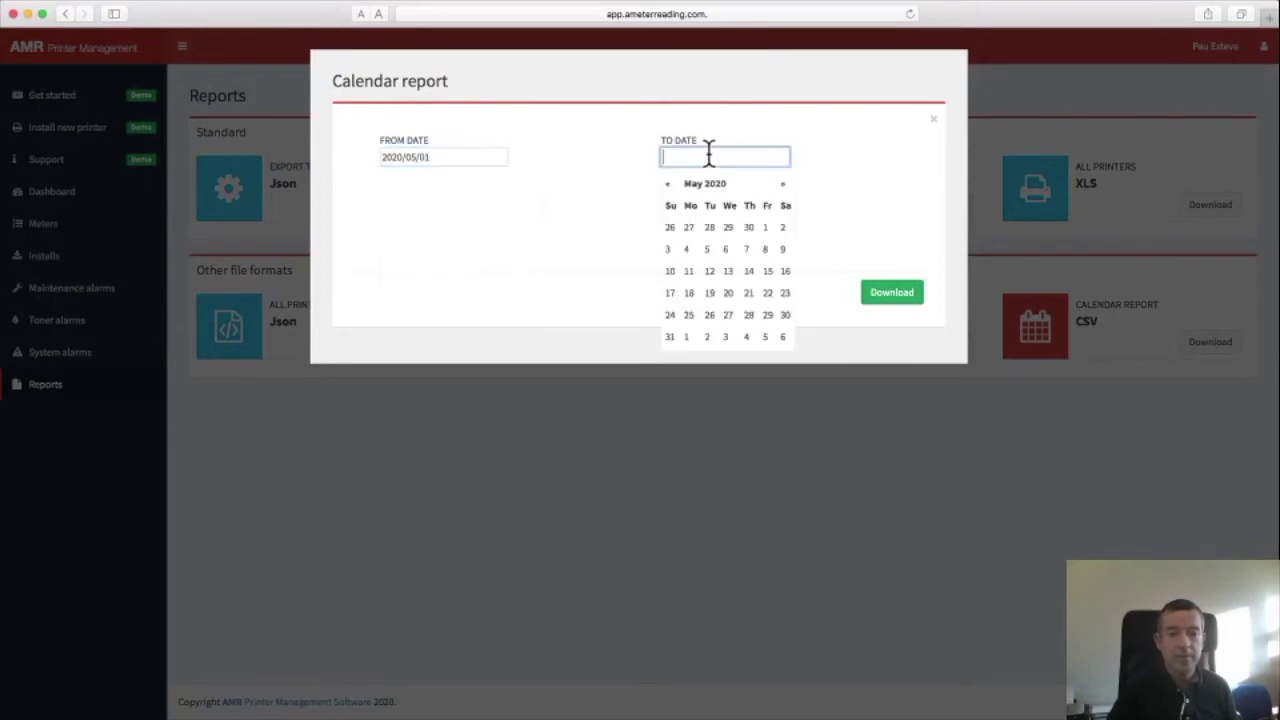
left_click(671, 336)
left_click(890, 300)
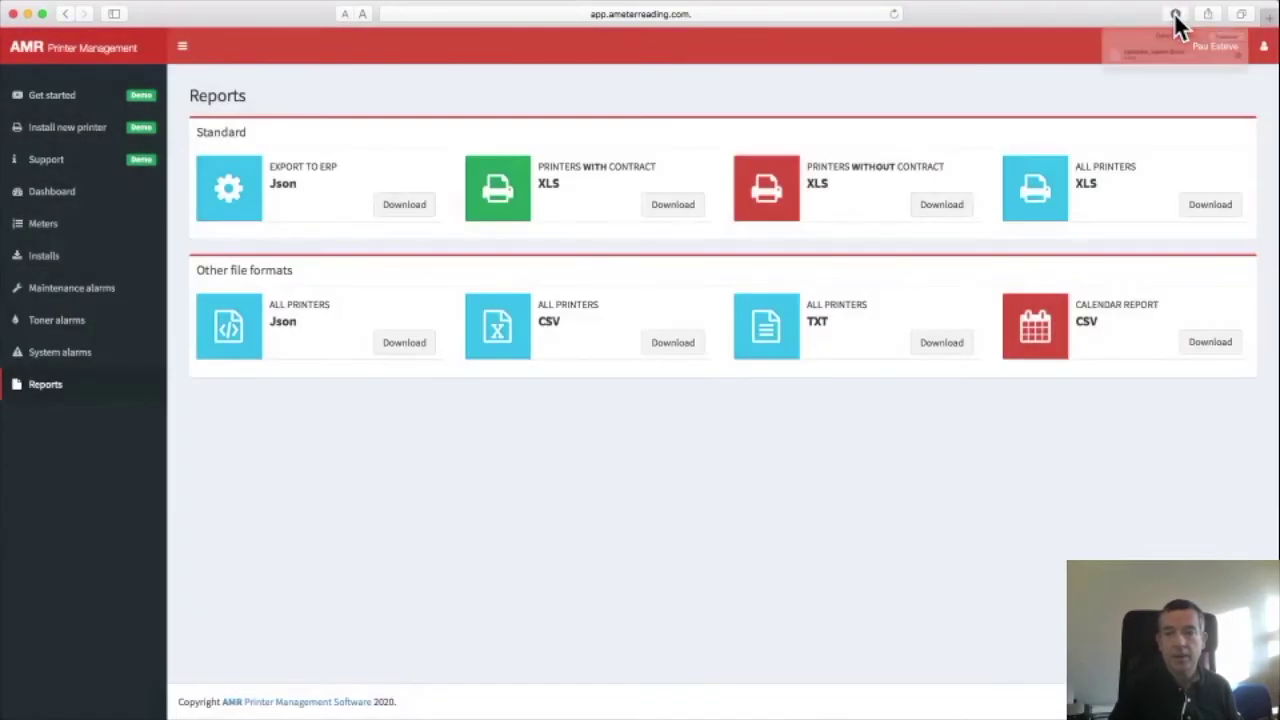
double_click(1102, 74)
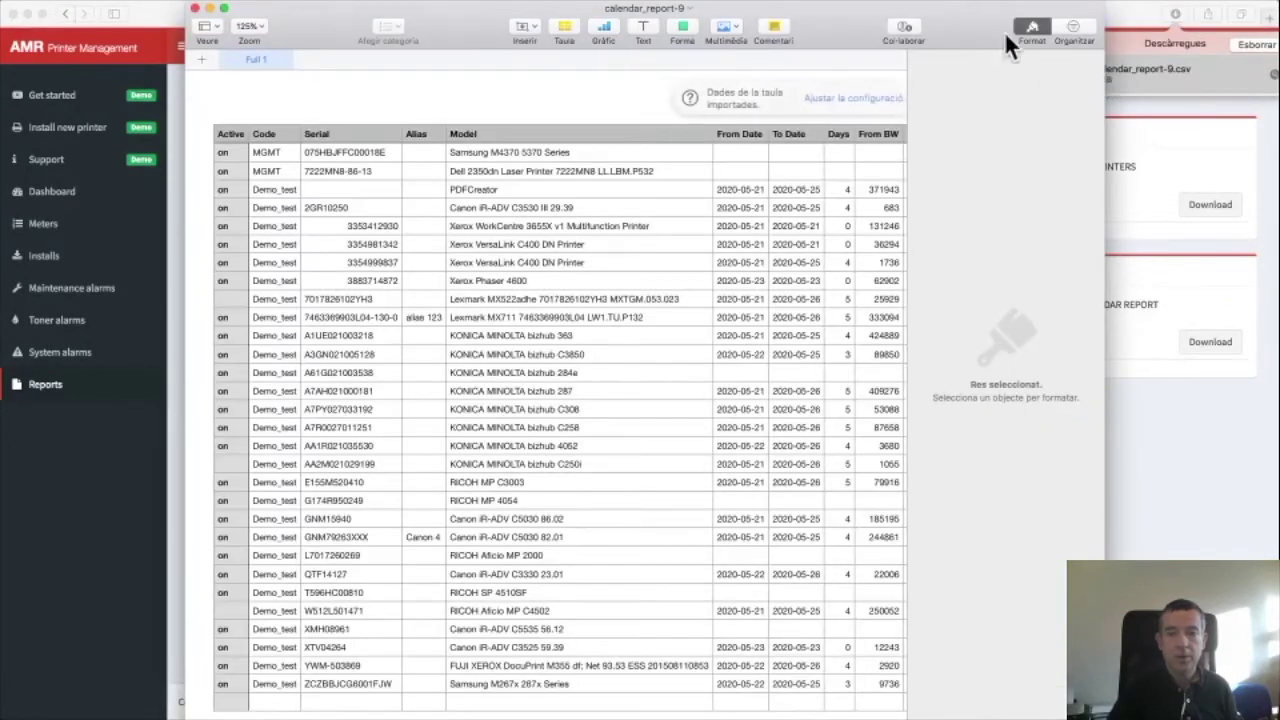
- Hide the Format sidebar and inspect the From Date and To Date values in F4 and G4
left_click(1032, 28)
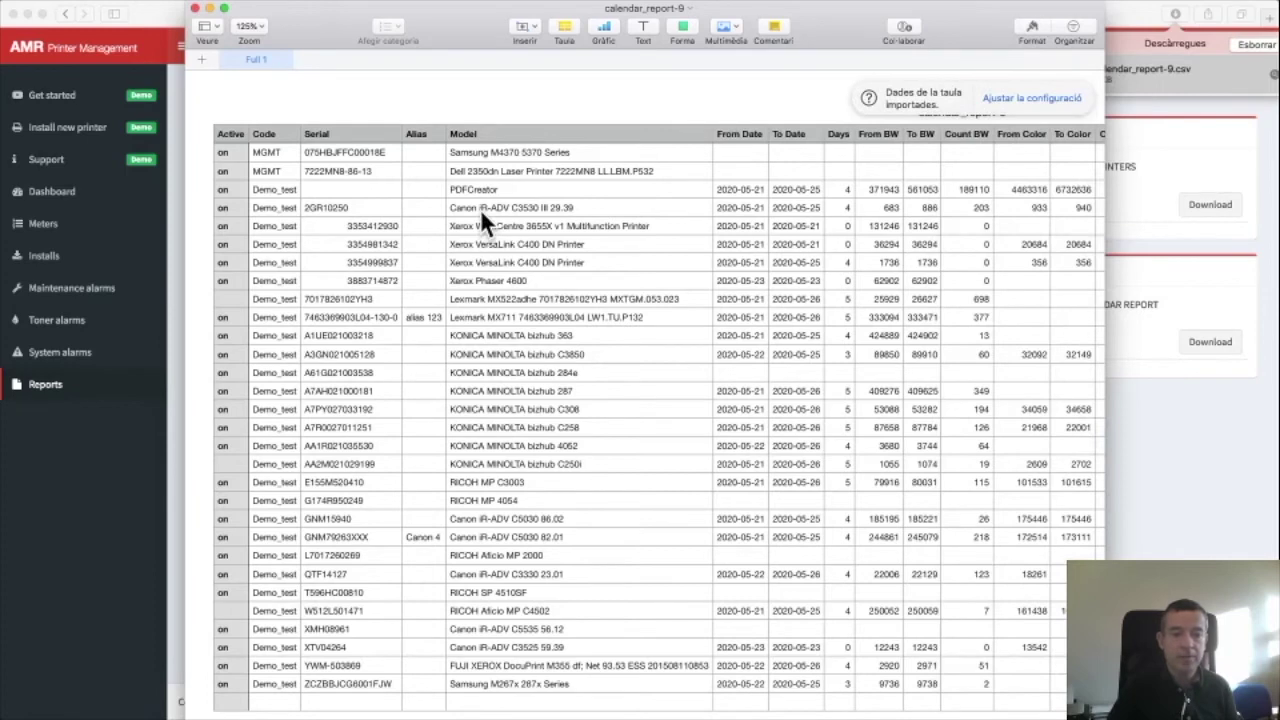
scroll(449, 217, "right", 5)
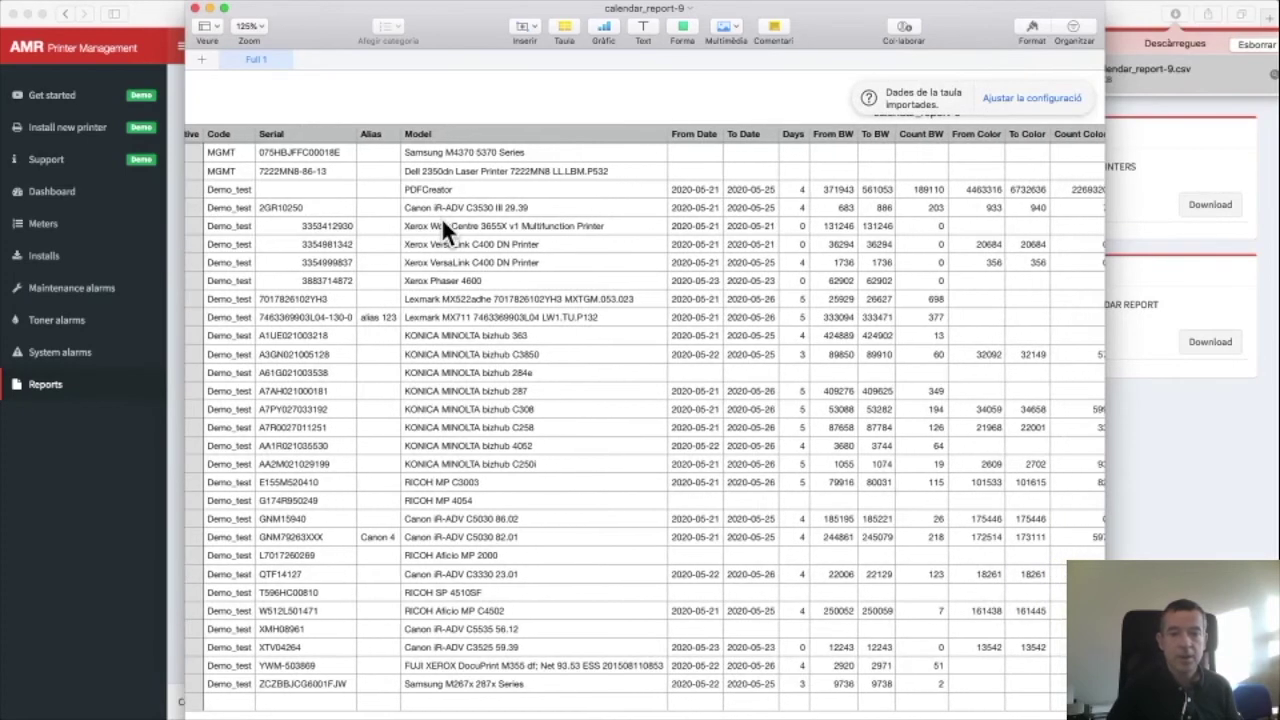
scroll(441, 217, "right", 3)
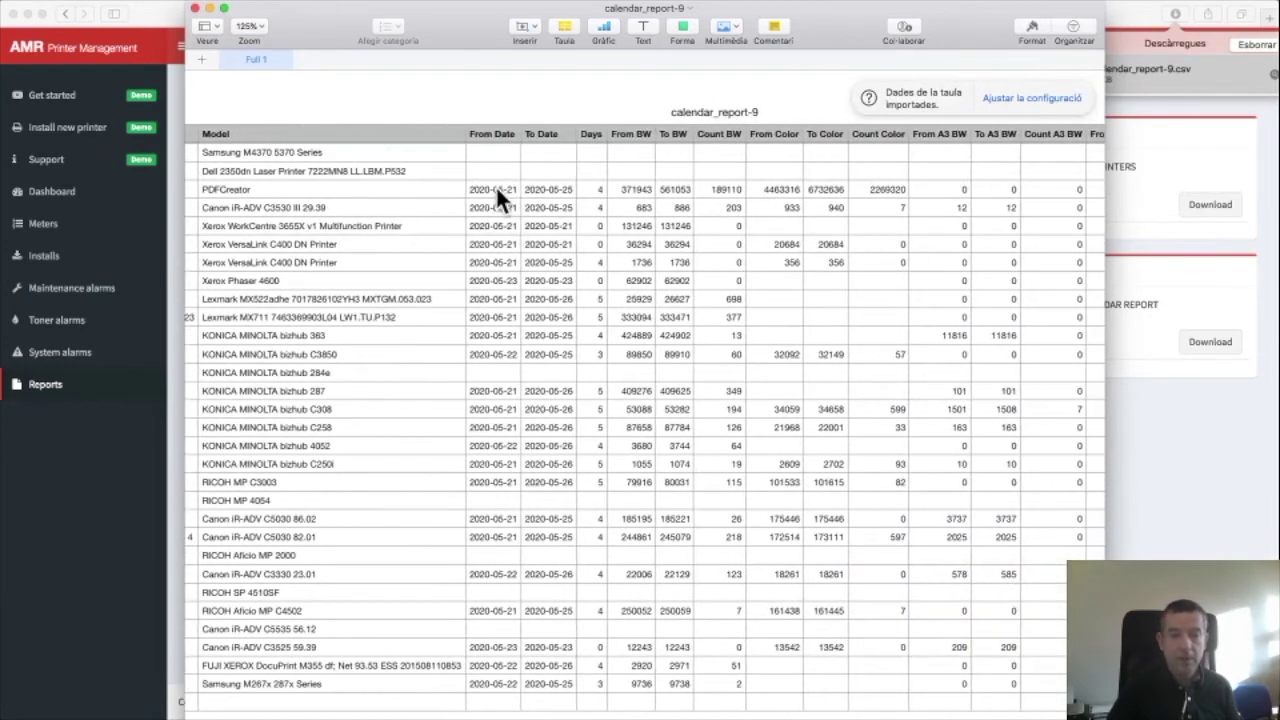
left_click(494, 187)
left_click(548, 190)
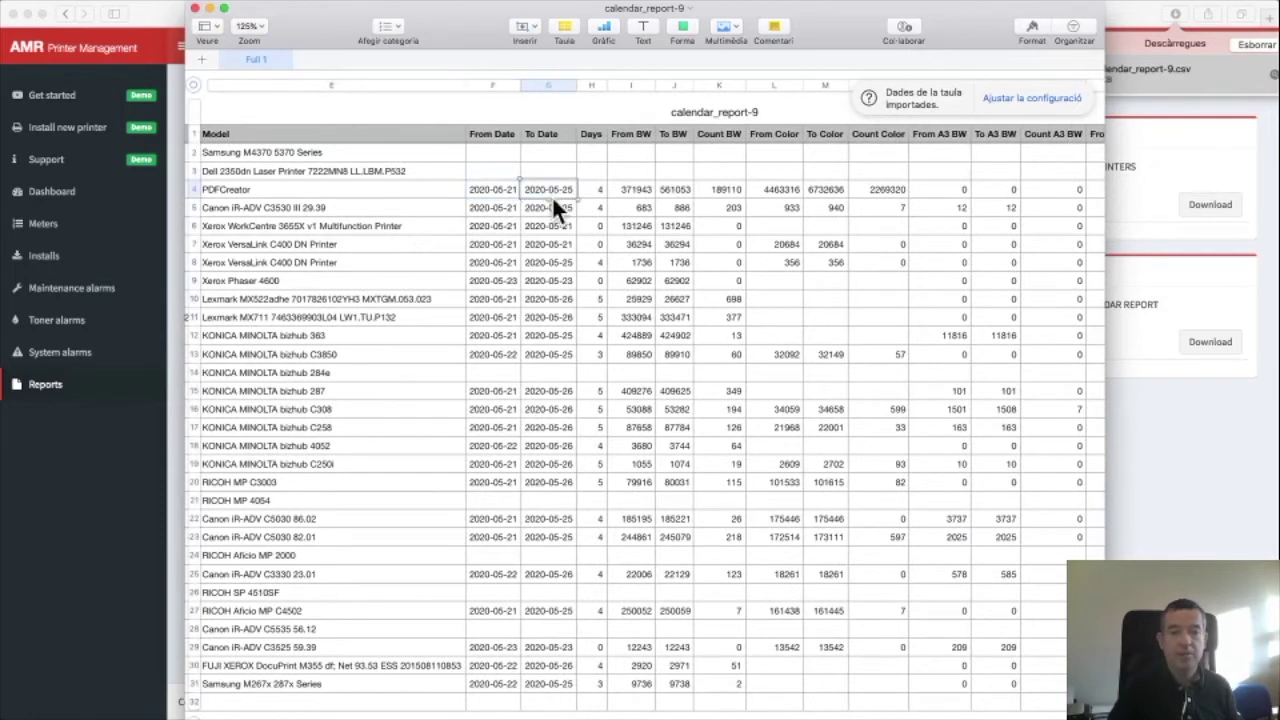
left_click(482, 193)
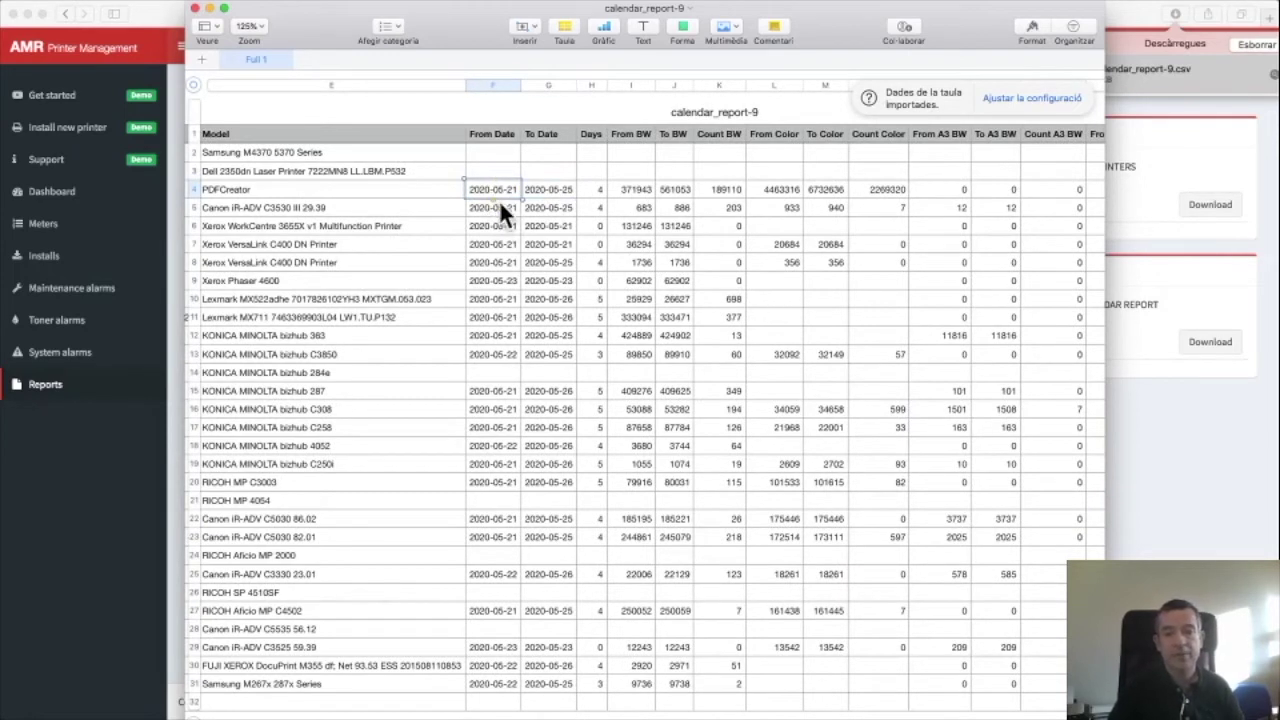
- Inspect the From BW, To BW and Count BW values in row 4 and select the Count BW column K
scroll(504, 198, "right", 5)
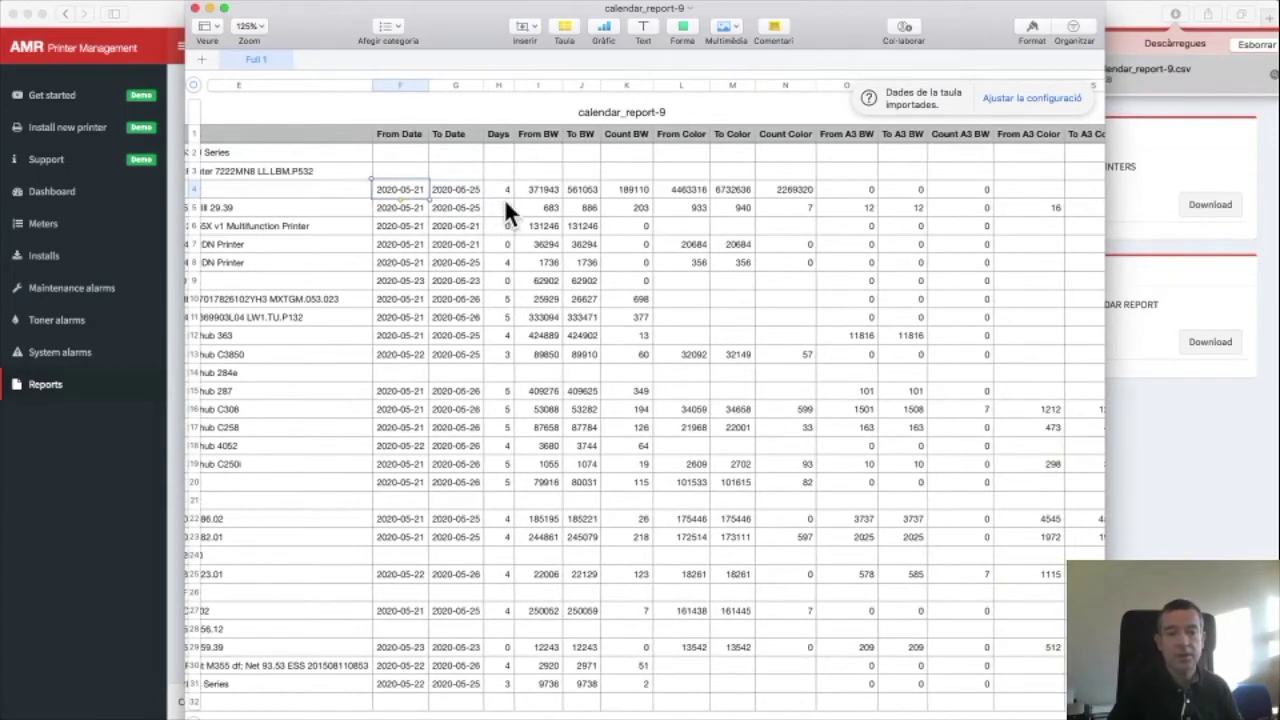
left_click(540, 192)
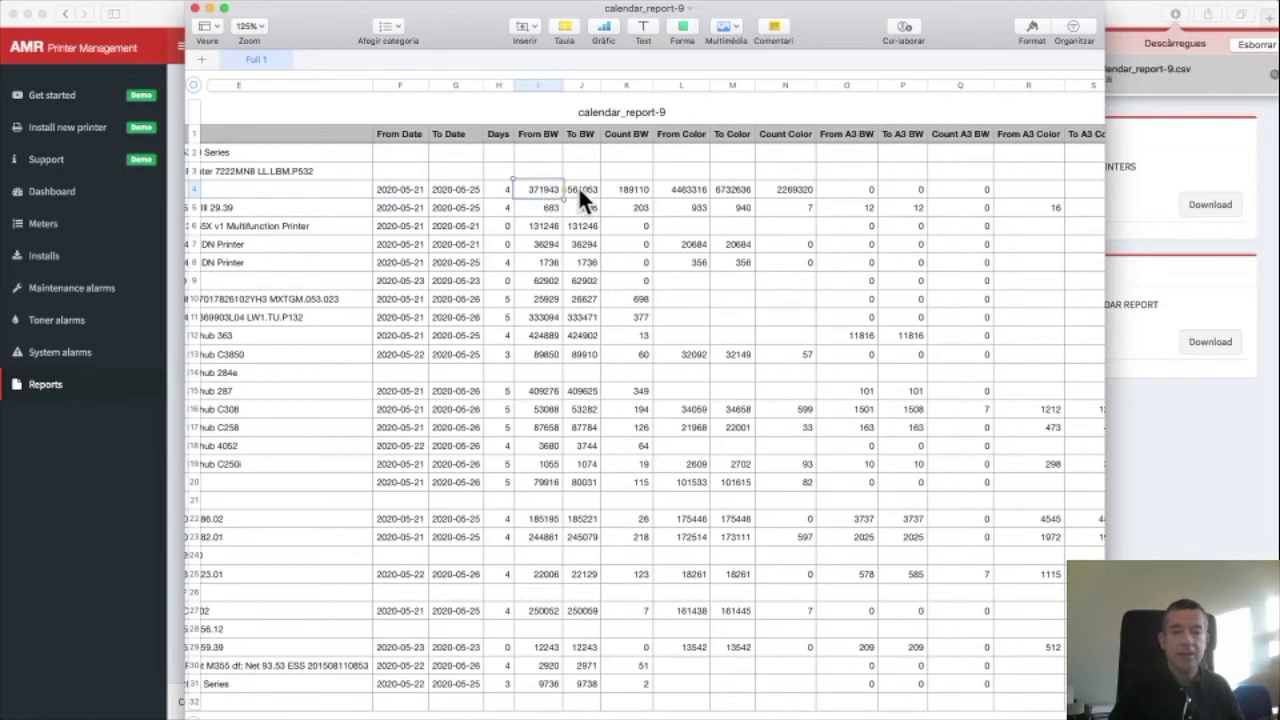
left_click(583, 189)
left_click(634, 187)
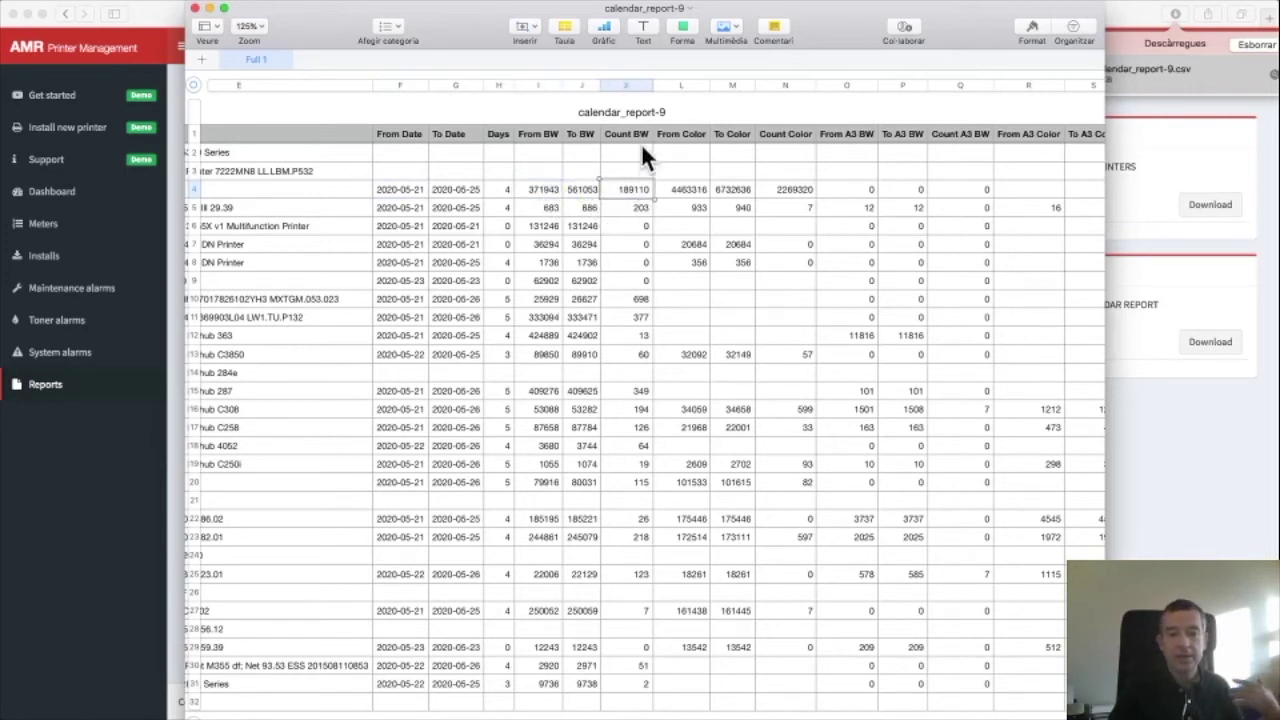
left_click(625, 85)
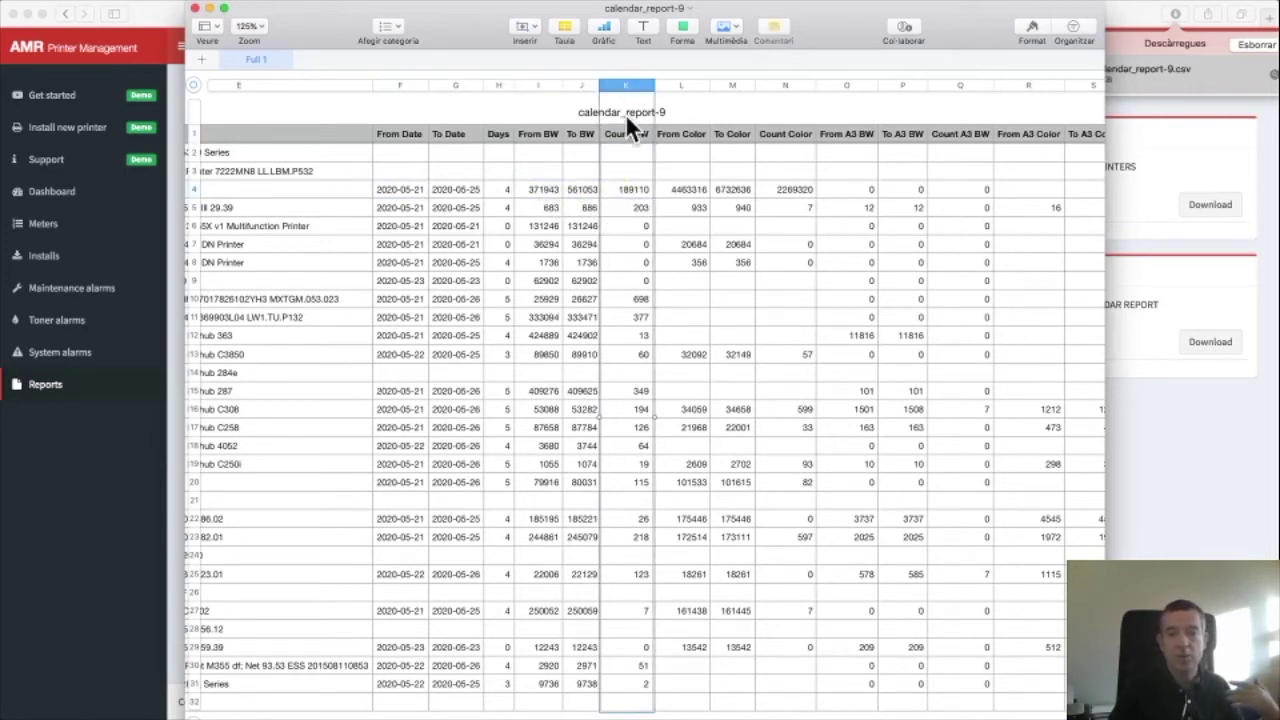
- Give the Count BW column a light yellow cell fill
left_click(1033, 26)
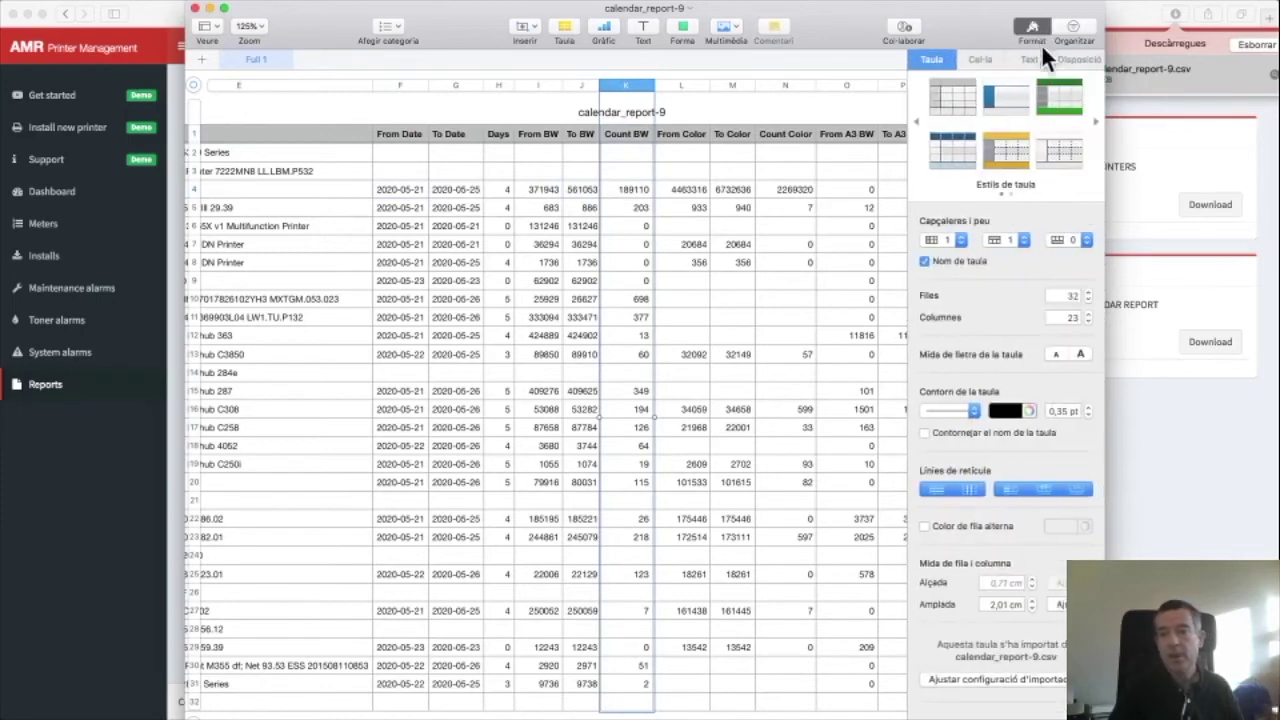
left_click(978, 57)
left_click(1070, 169)
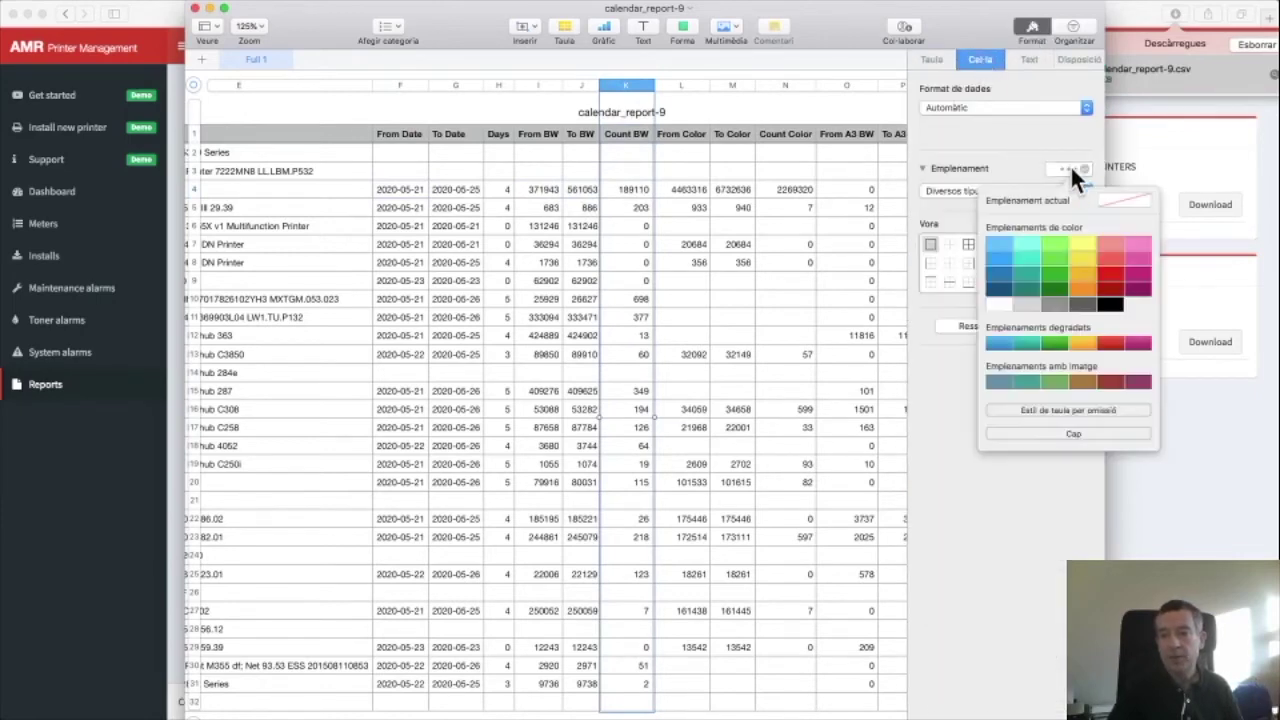
left_click(1081, 241)
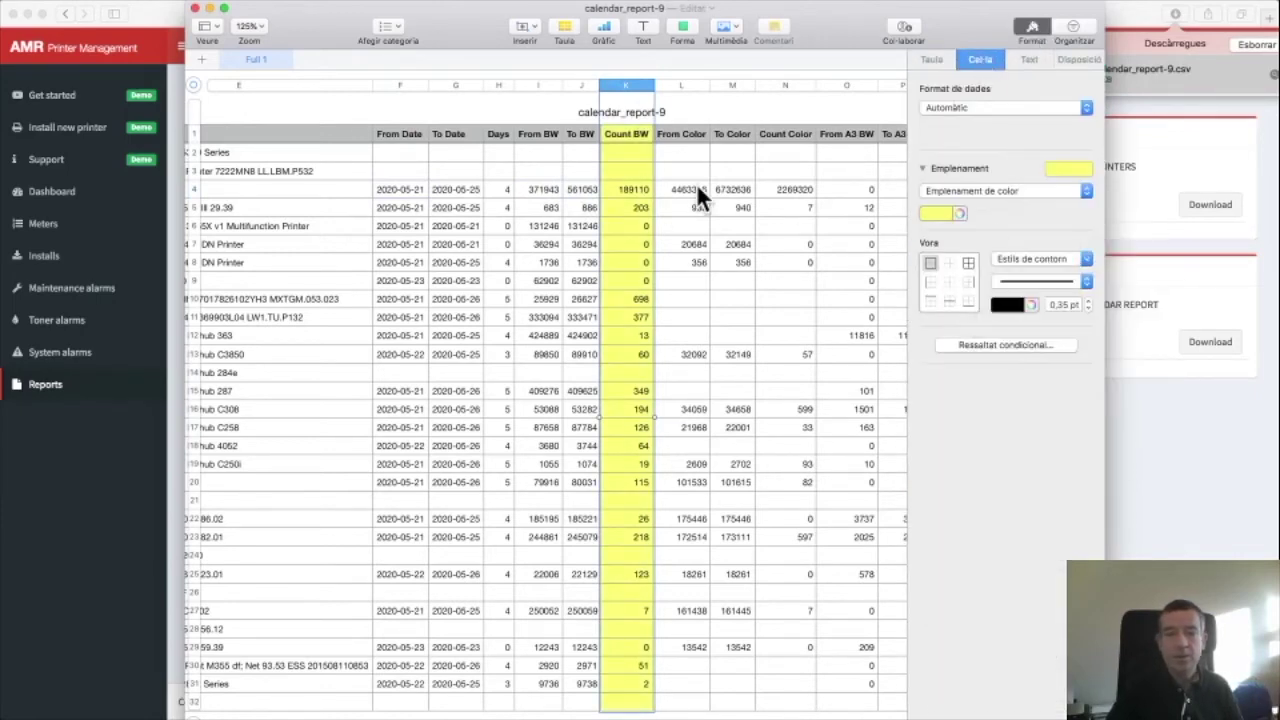
- Give the Count Color column the same light yellow fill
scroll(698, 195, "right", 5)
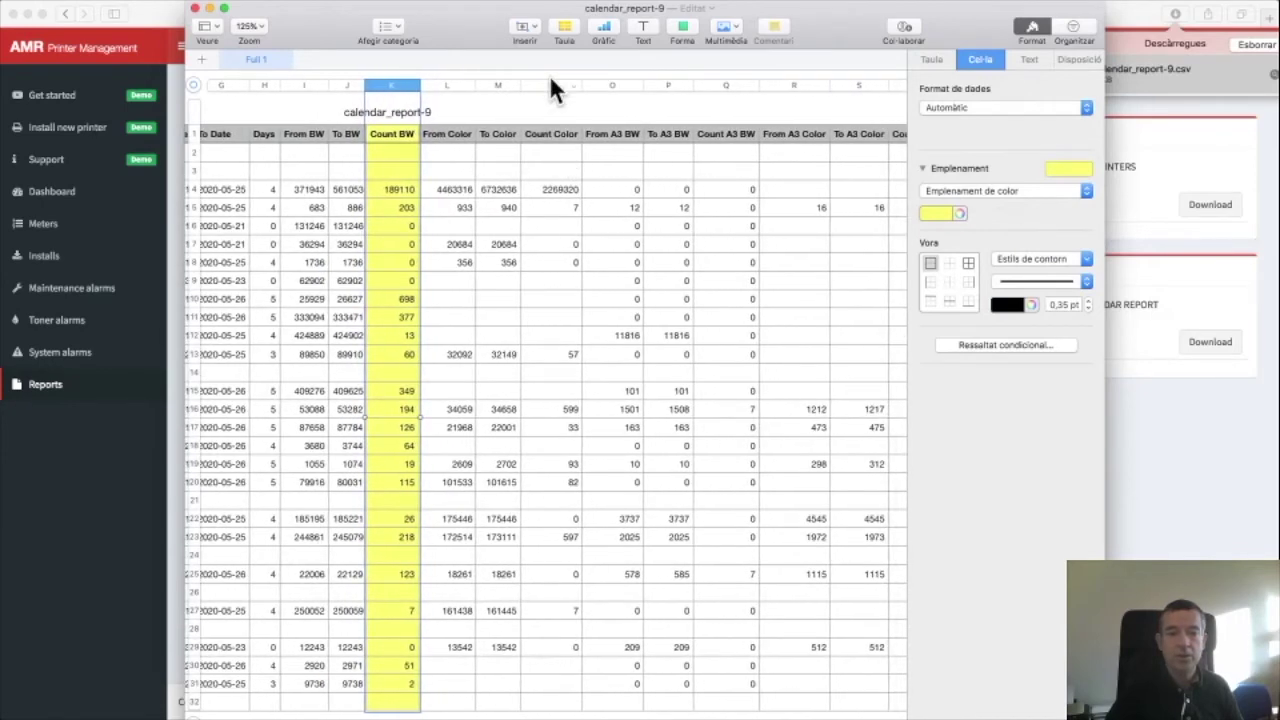
left_click(550, 85)
left_click(1076, 169)
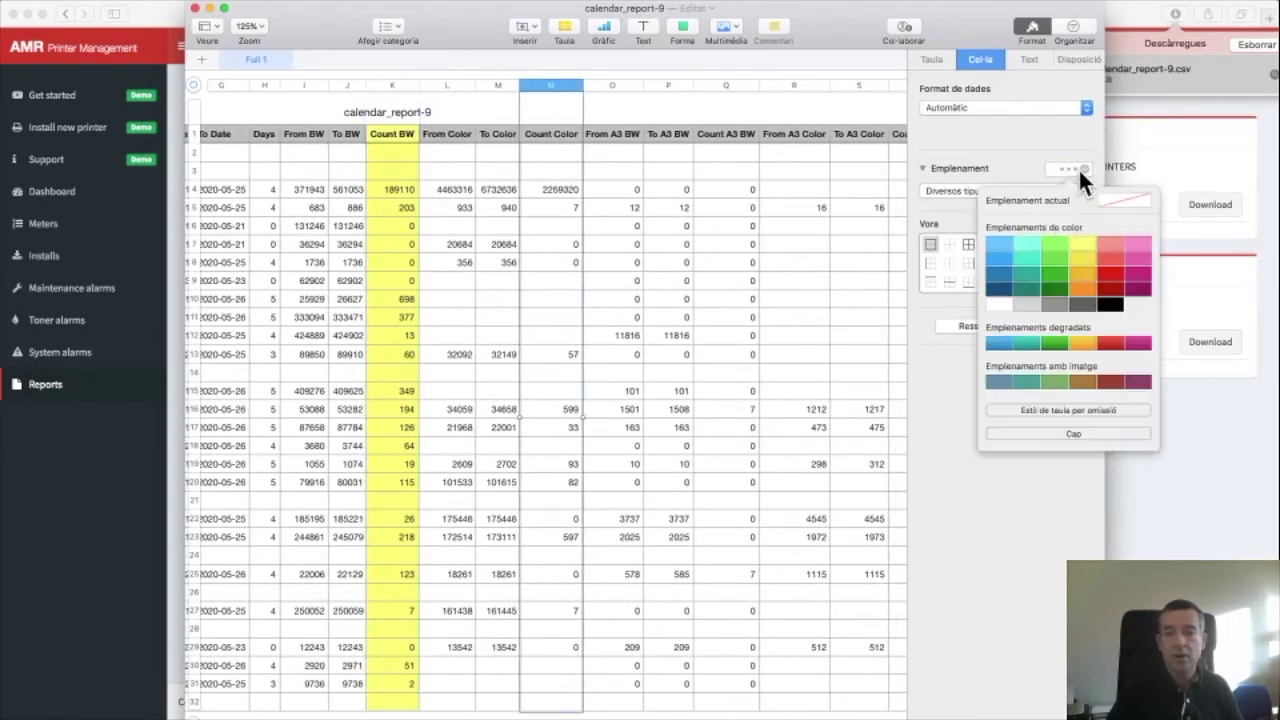
left_click(1082, 241)
- Look over the highlighted table, then put Numbers away to return to the browser
scroll(745, 190, "right", 2)
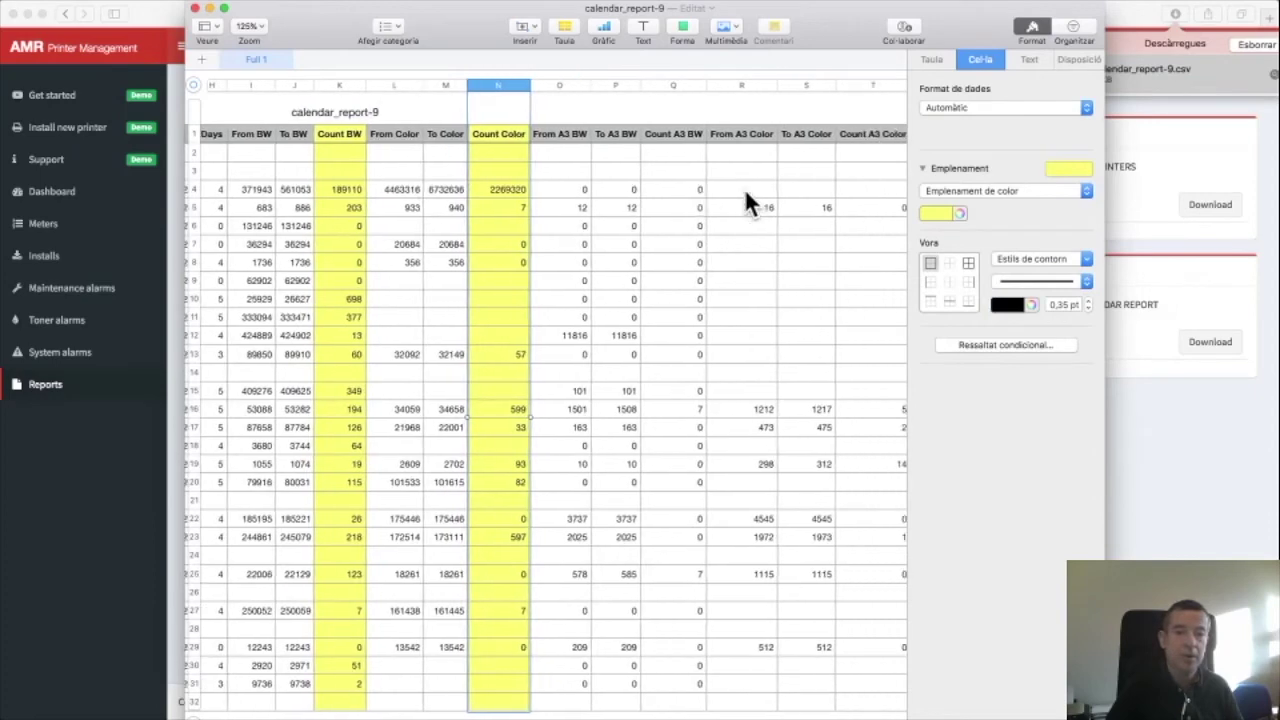
scroll(761, 197, "right", 6)
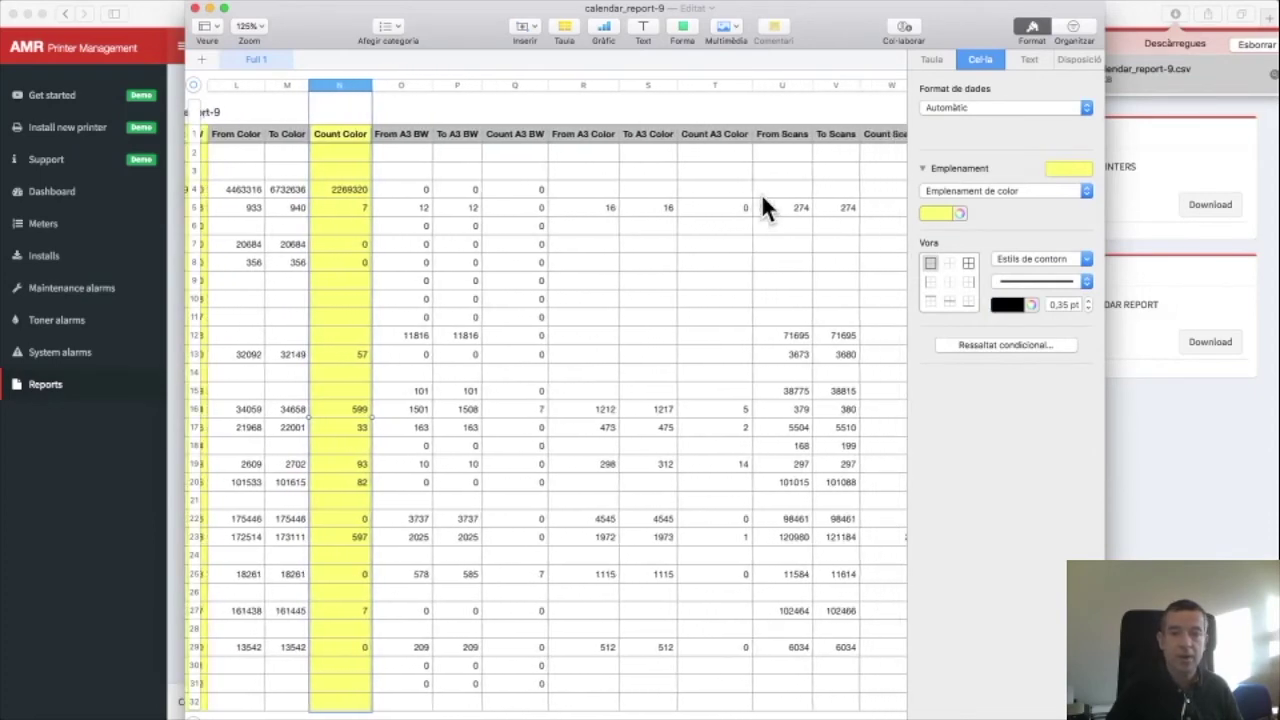
scroll(761, 207, "right", 1)
scroll(657, 183, "left", 15)
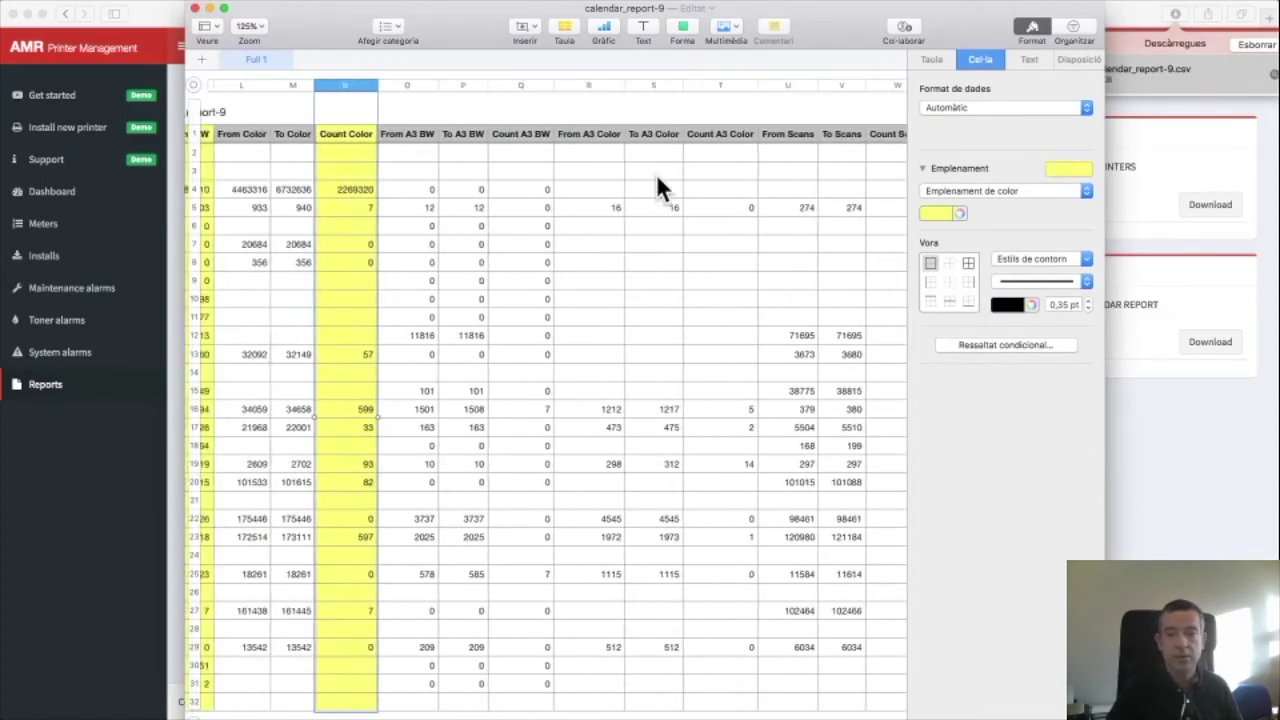
scroll(657, 183, "left", 5)
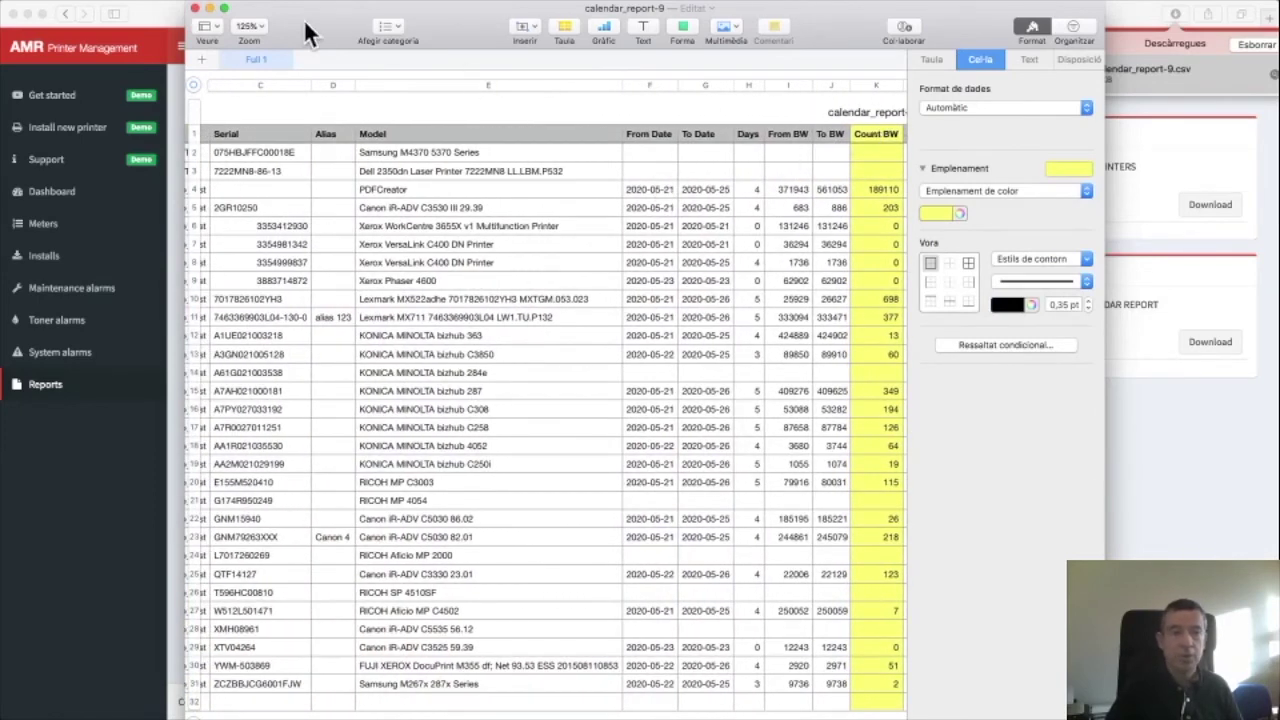
left_click(209, 8)
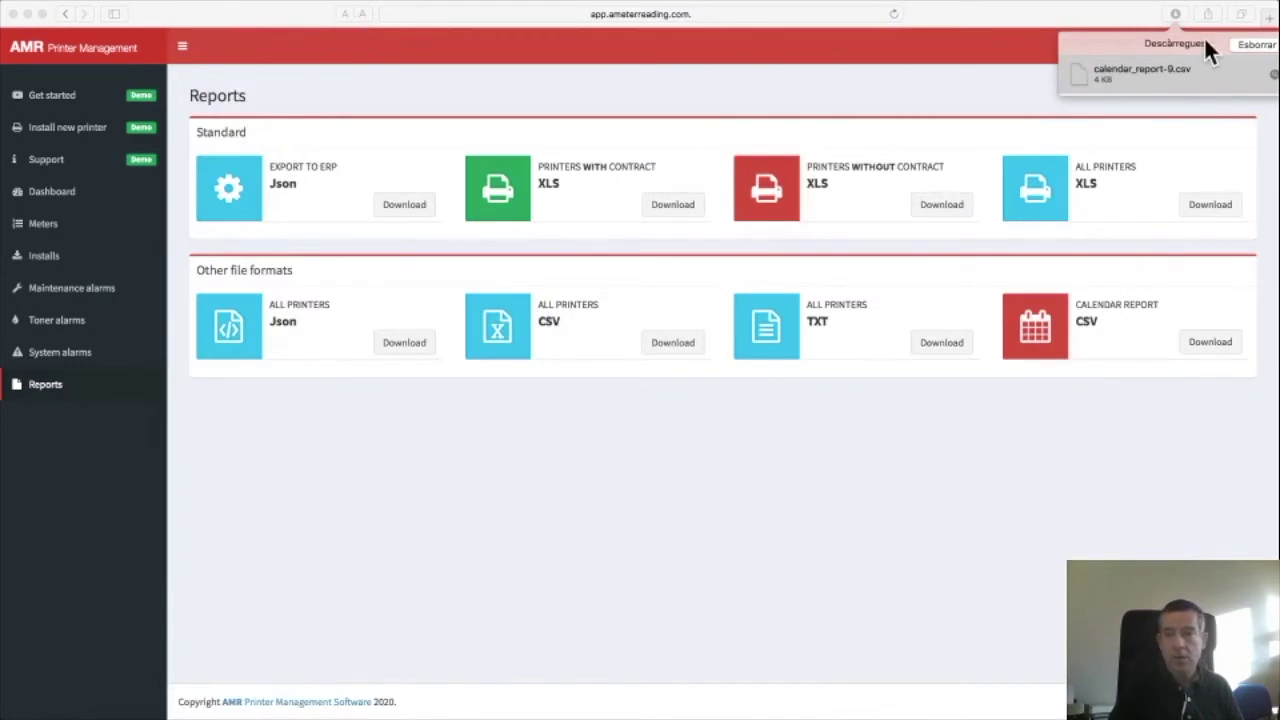
- Open Toner alarms and edit the FUJI XEROX DocuPrint M355 alarm, ticket 703
left_click(1178, 18)
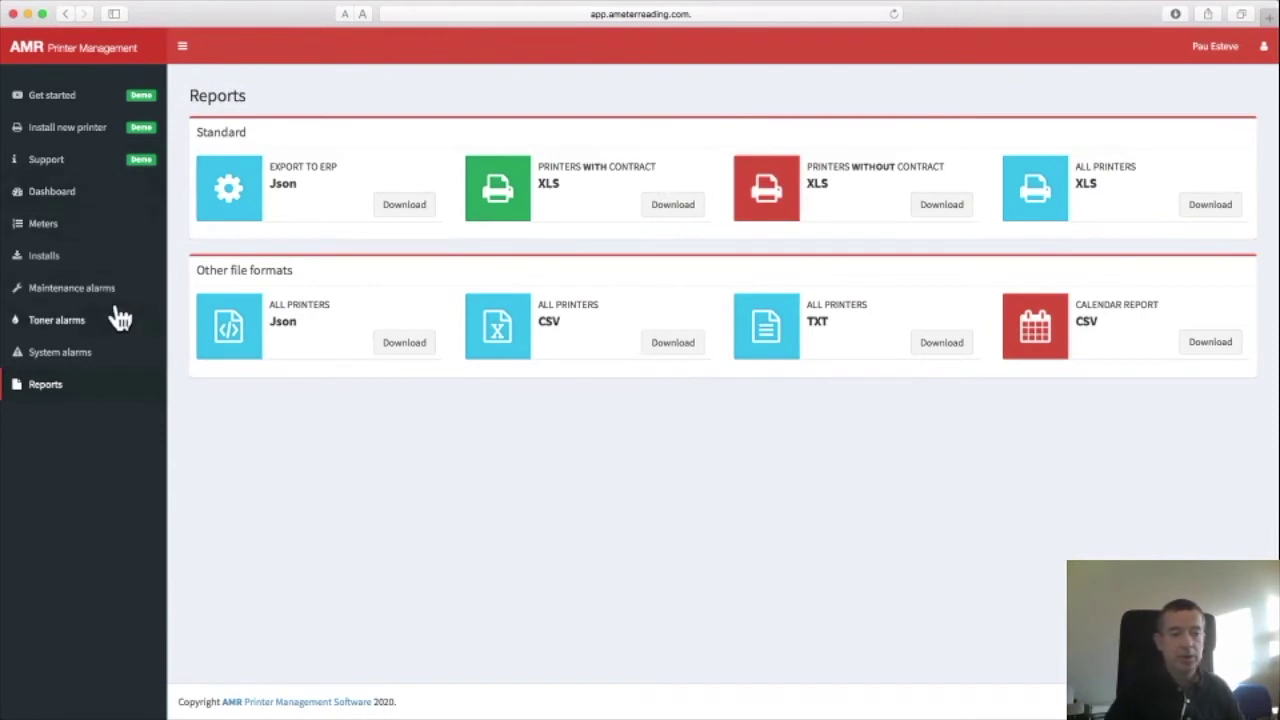
left_click(76, 324)
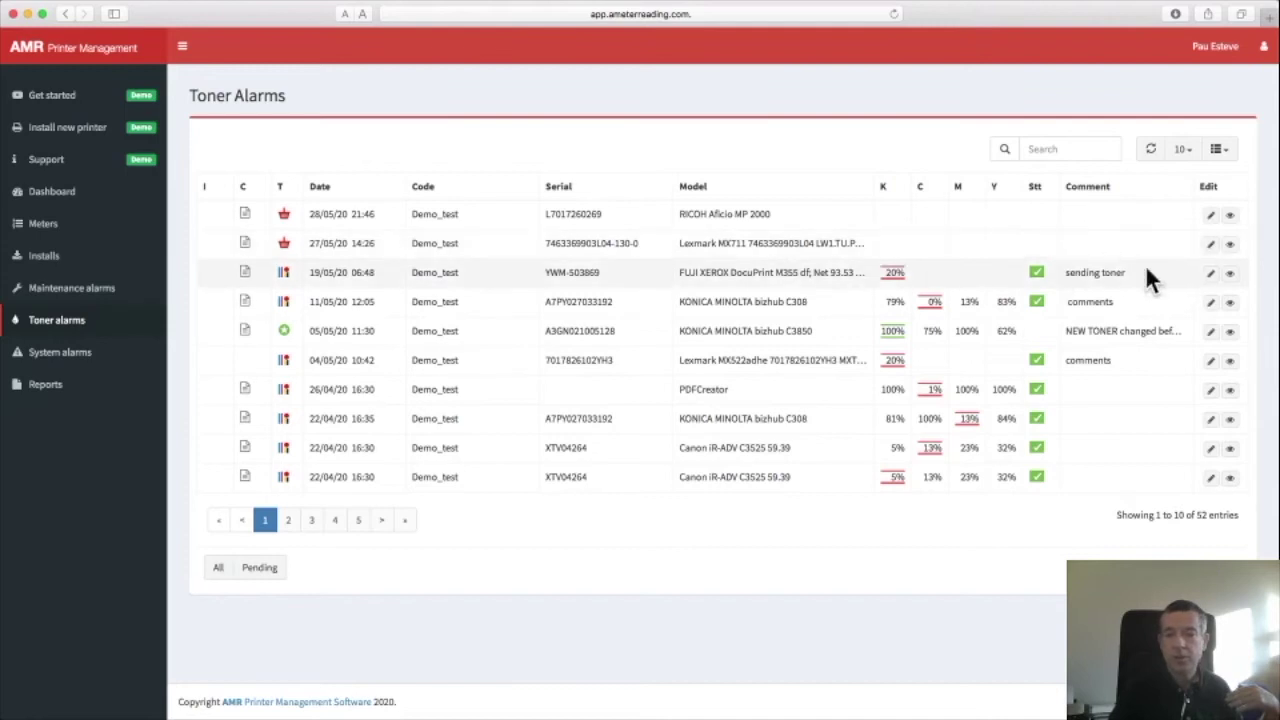
left_click(1210, 276)
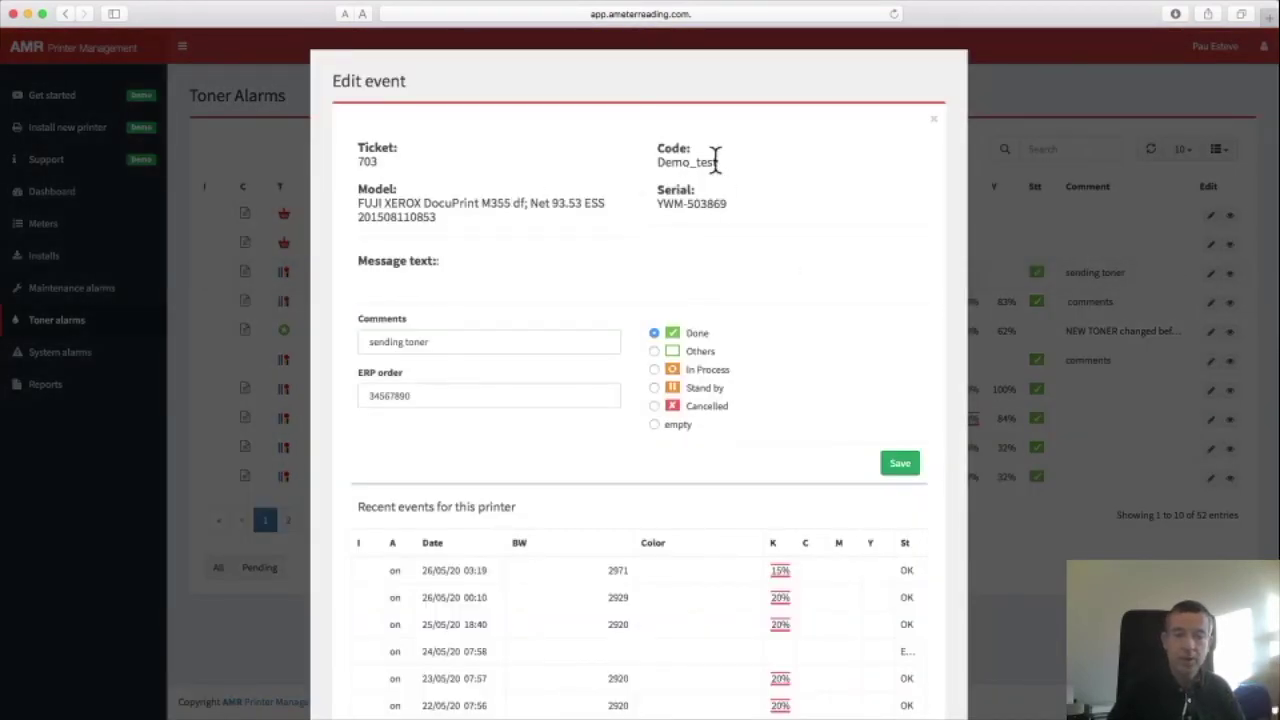
scroll(442, 346, "down", 3)
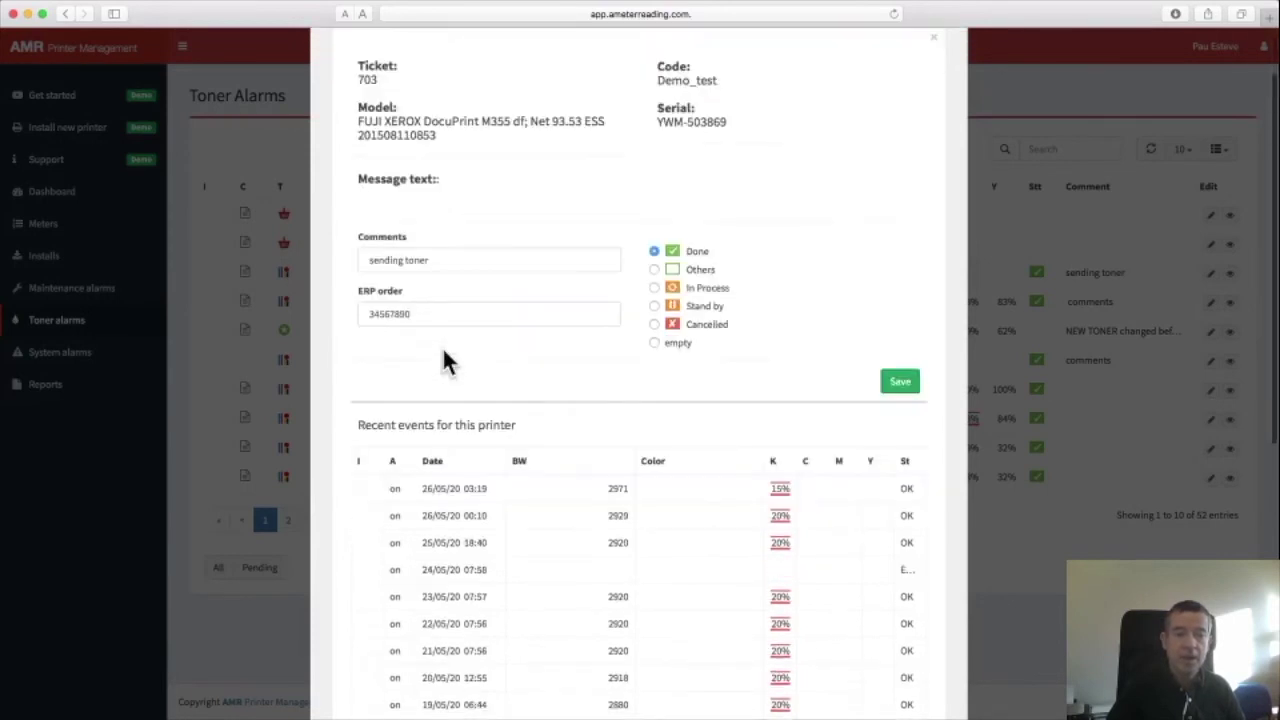
left_click_drag(446, 225, 325, 220)
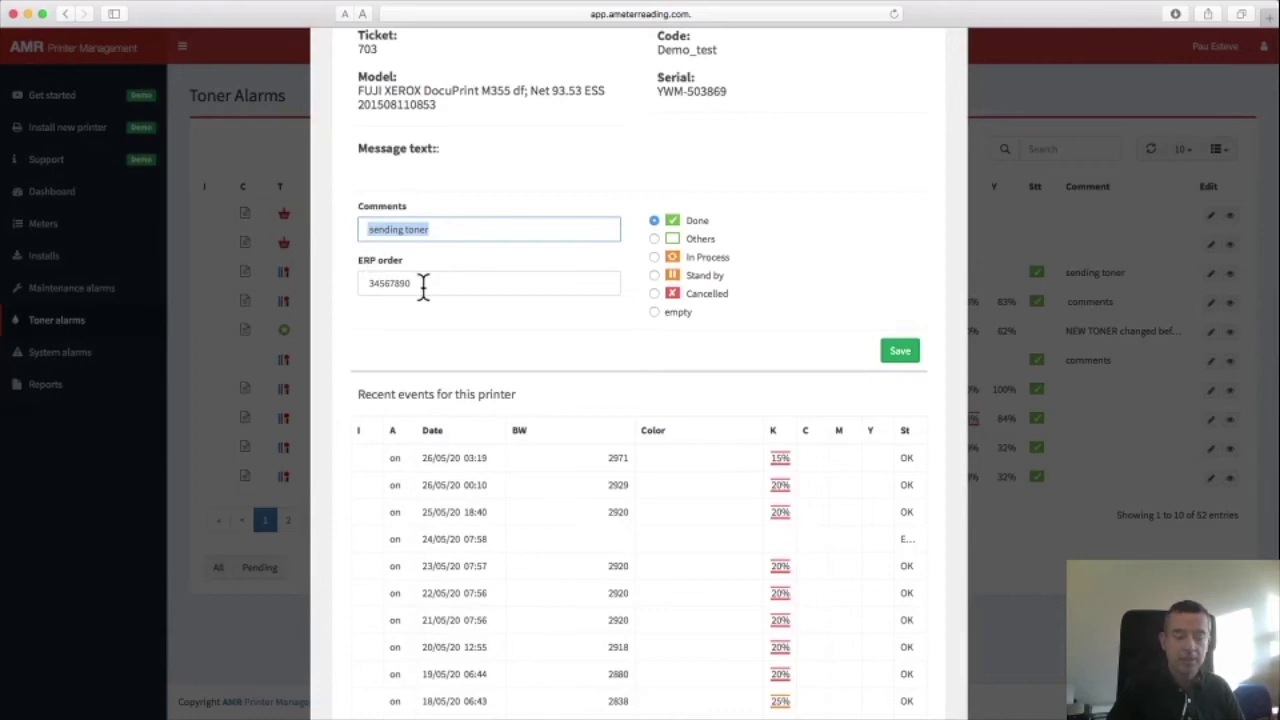
left_click_drag(428, 284, 337, 272)
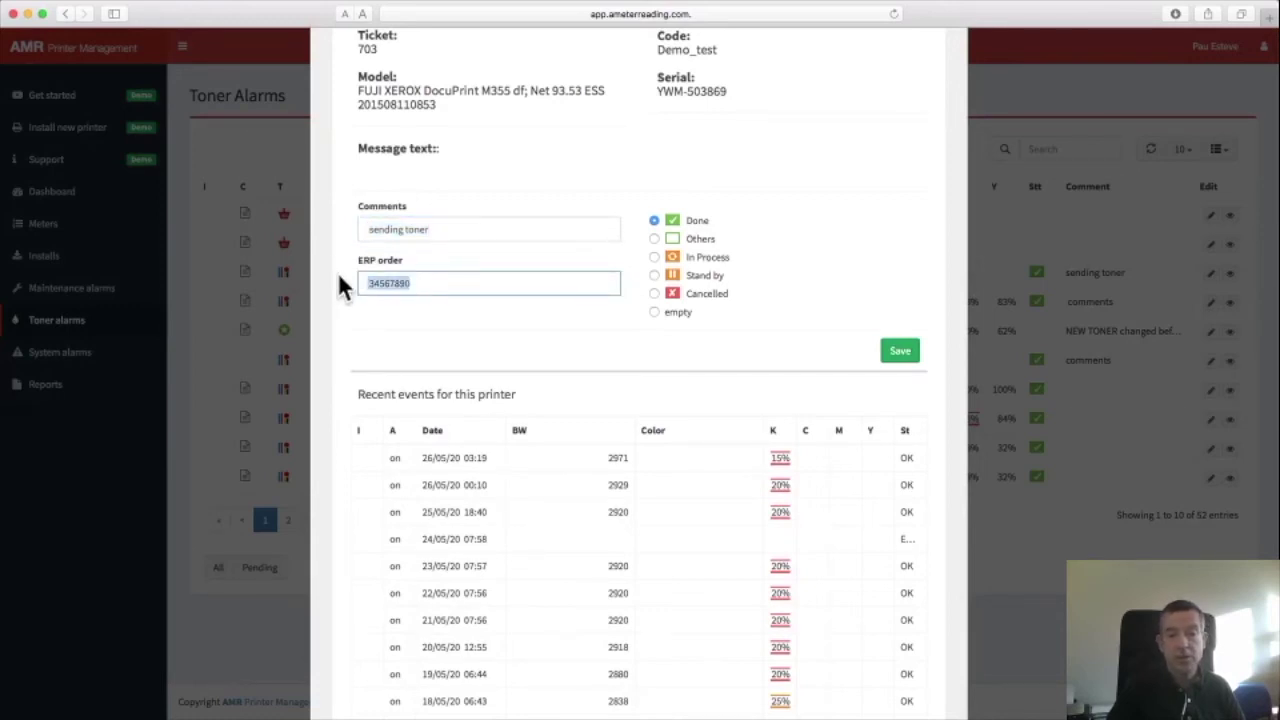
left_click(654, 257)
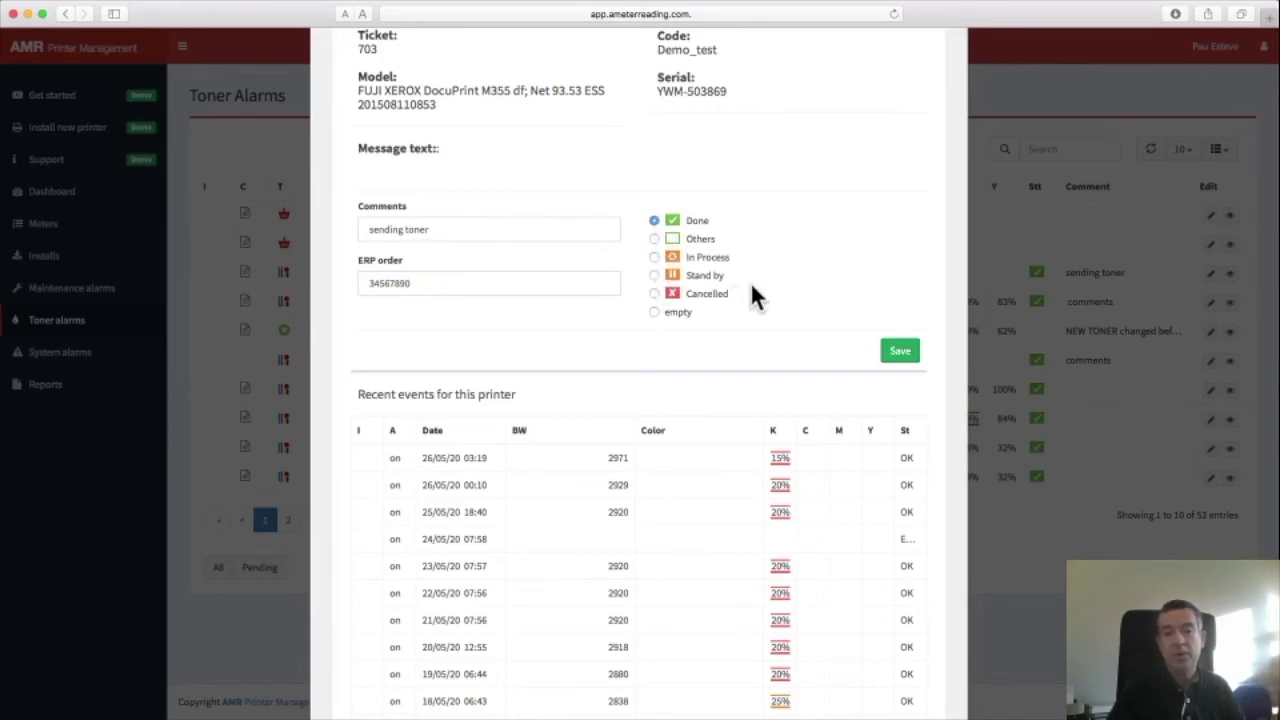
left_click(903, 356)
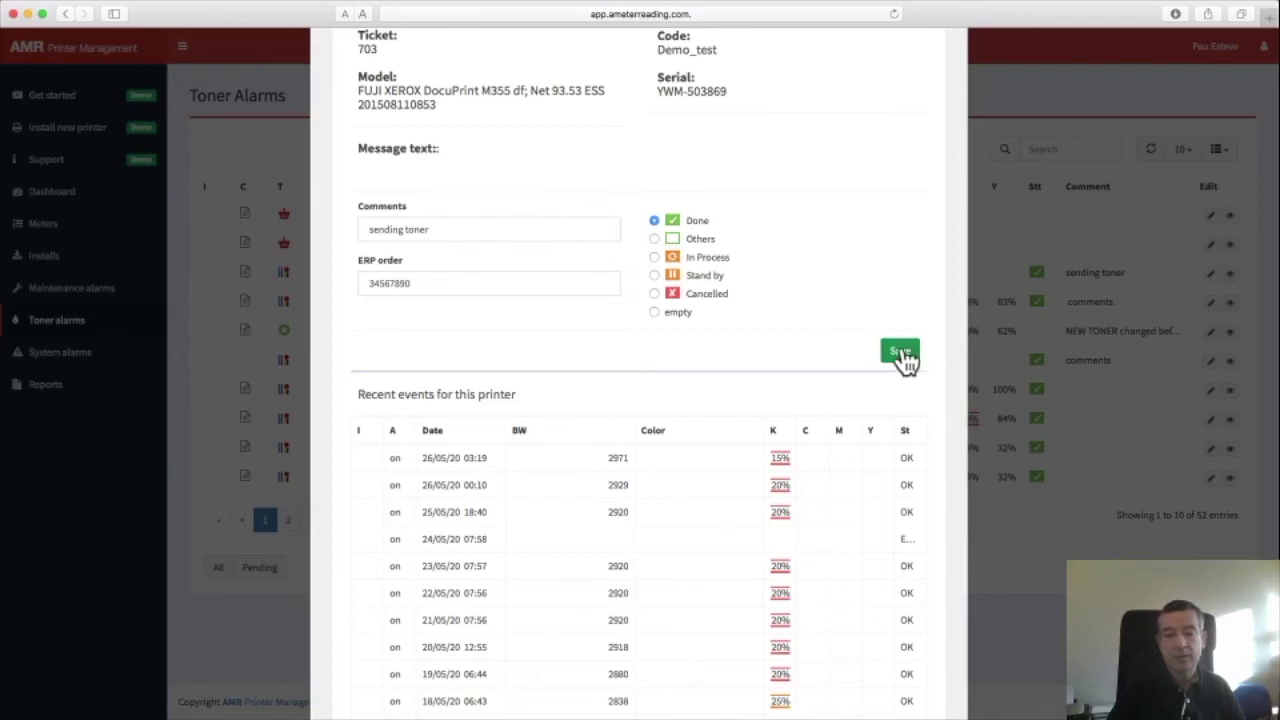
- Review the recent events for ticket 703's printer and close its Edit event dialog
scroll(573, 372, "down", 5)
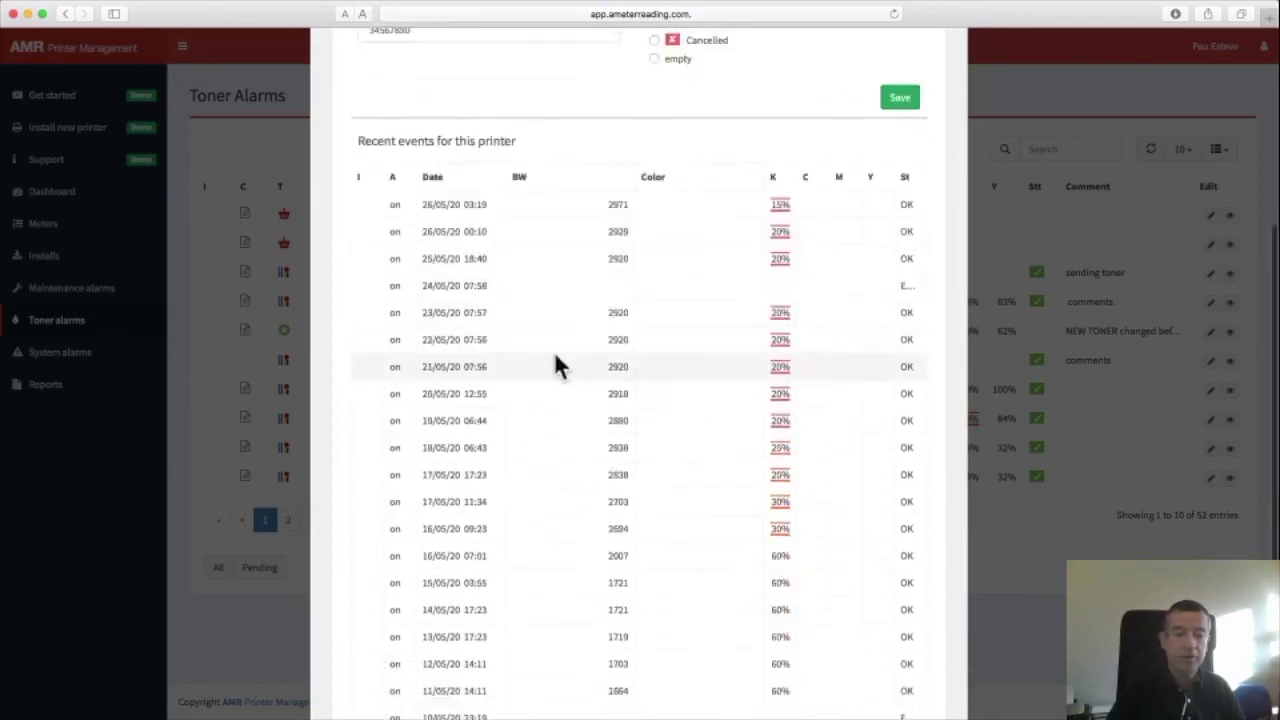
scroll(558, 366, "down", 1)
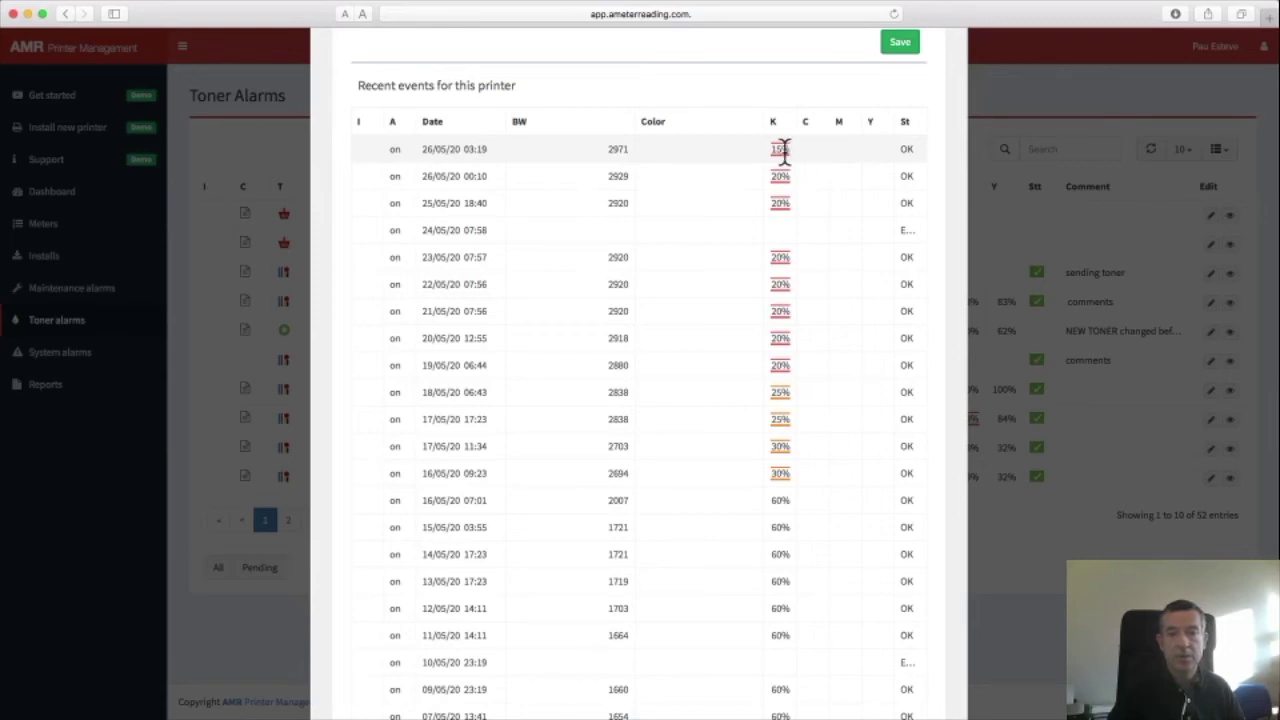
scroll(796, 160, "up", 6)
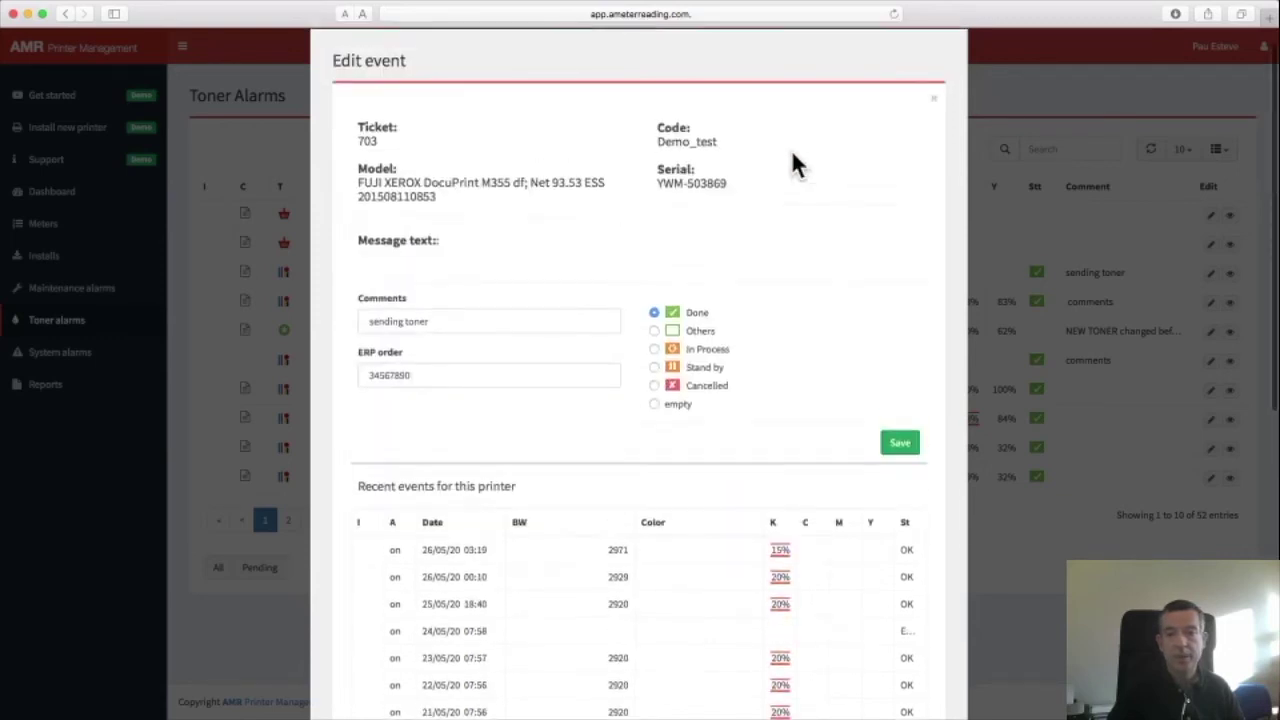
left_click(936, 126)
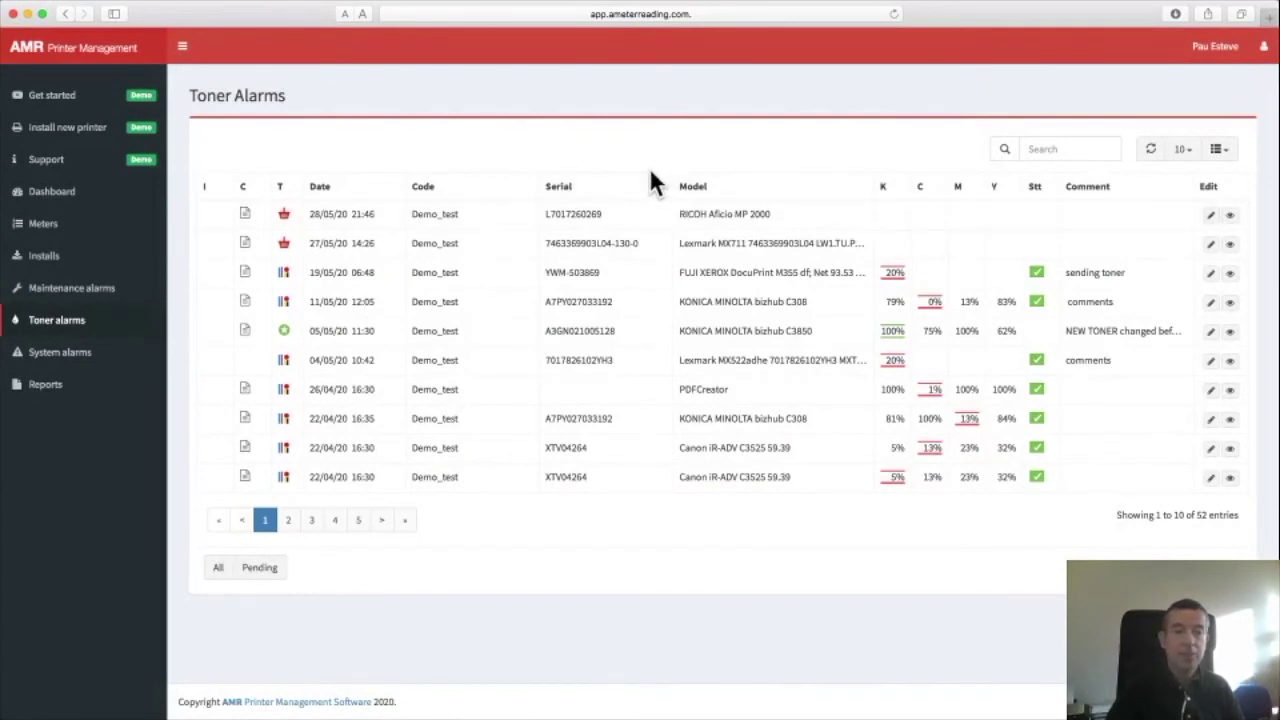
- Open Maintenance alarms and edit the Canon 'Paper is out.' alarm, ticket 725
left_click(103, 290)
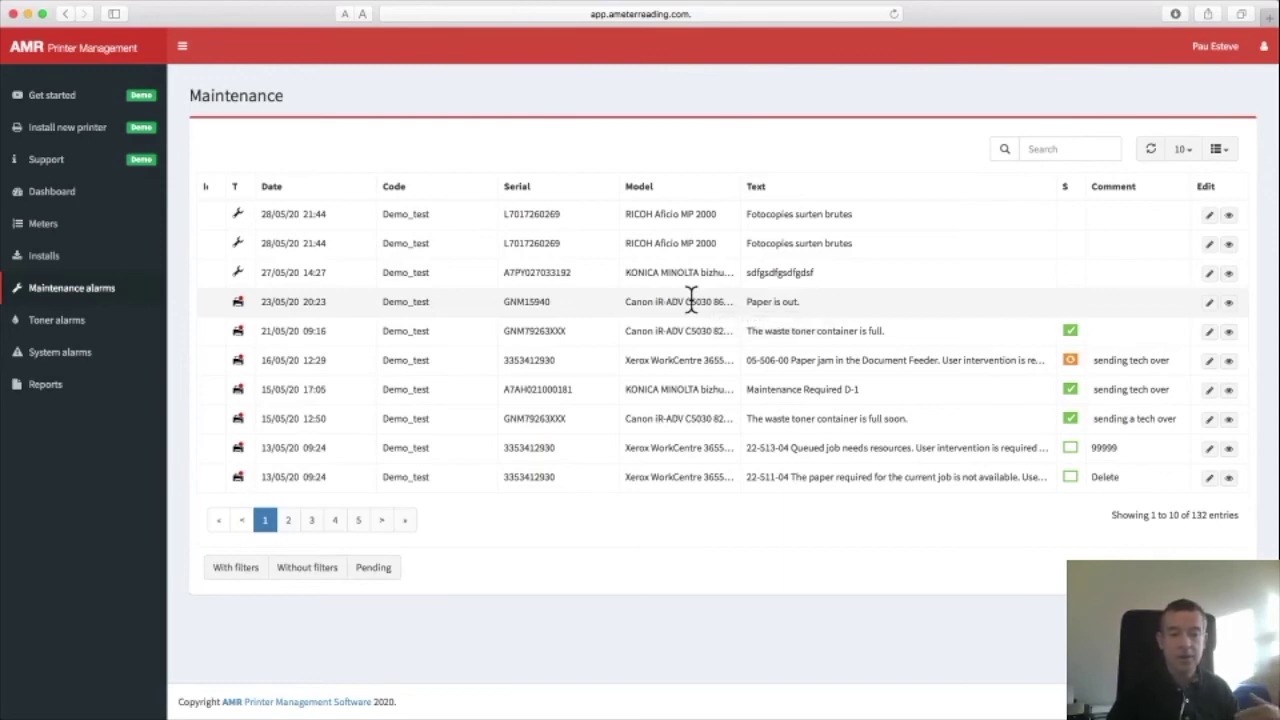
left_click(1208, 303)
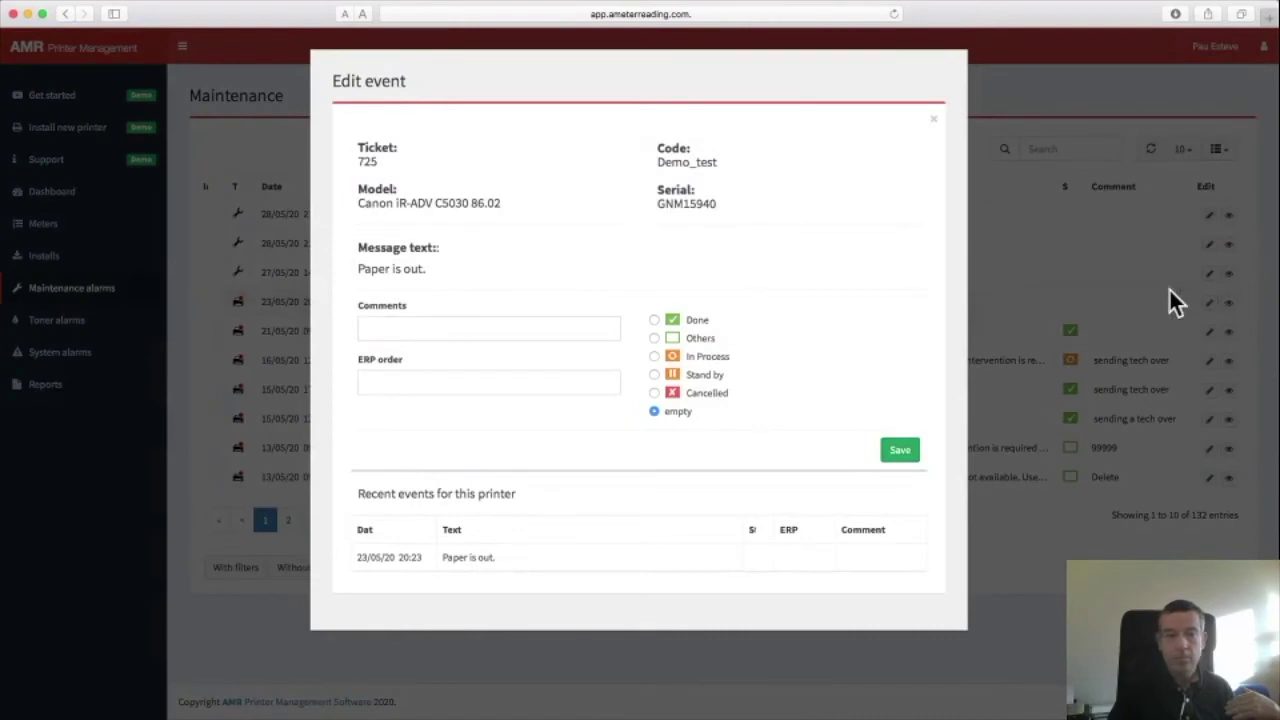
- Mark ticket 725's 'Paper is out.' alarm for the Canon iR-ADV C5030 as Done and save
left_click(416, 333)
left_click(422, 381)
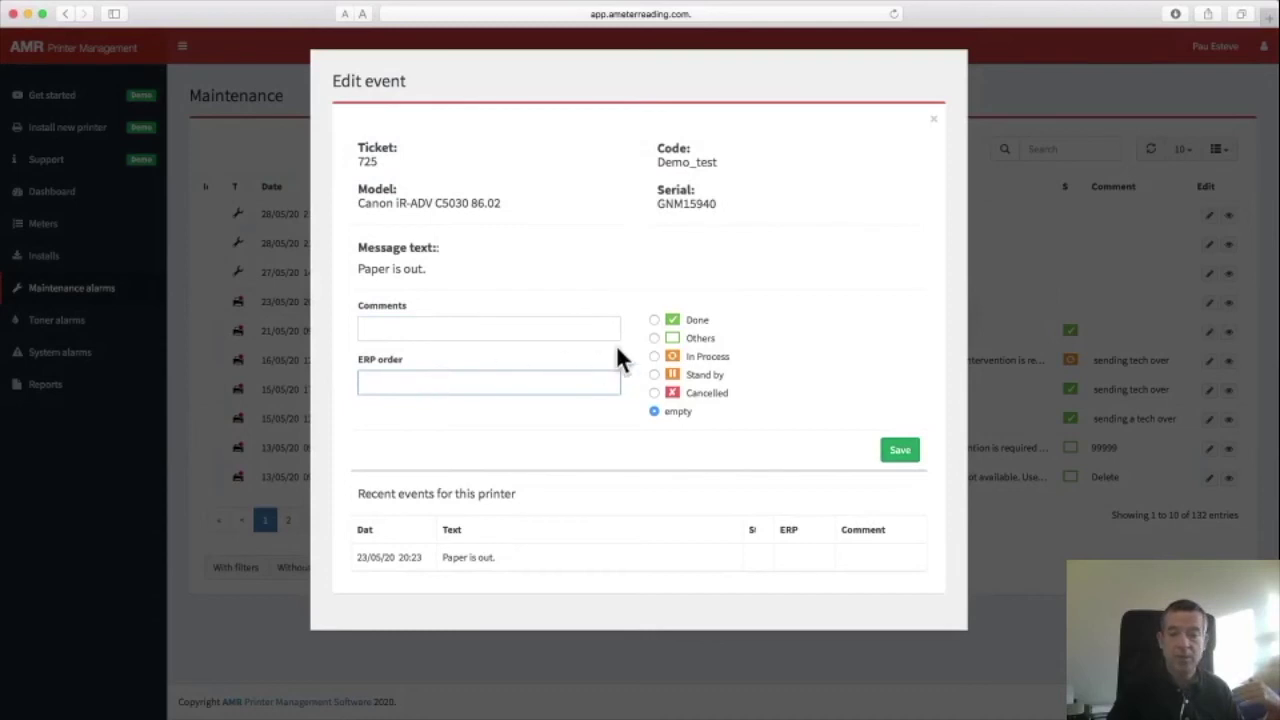
left_click(654, 319)
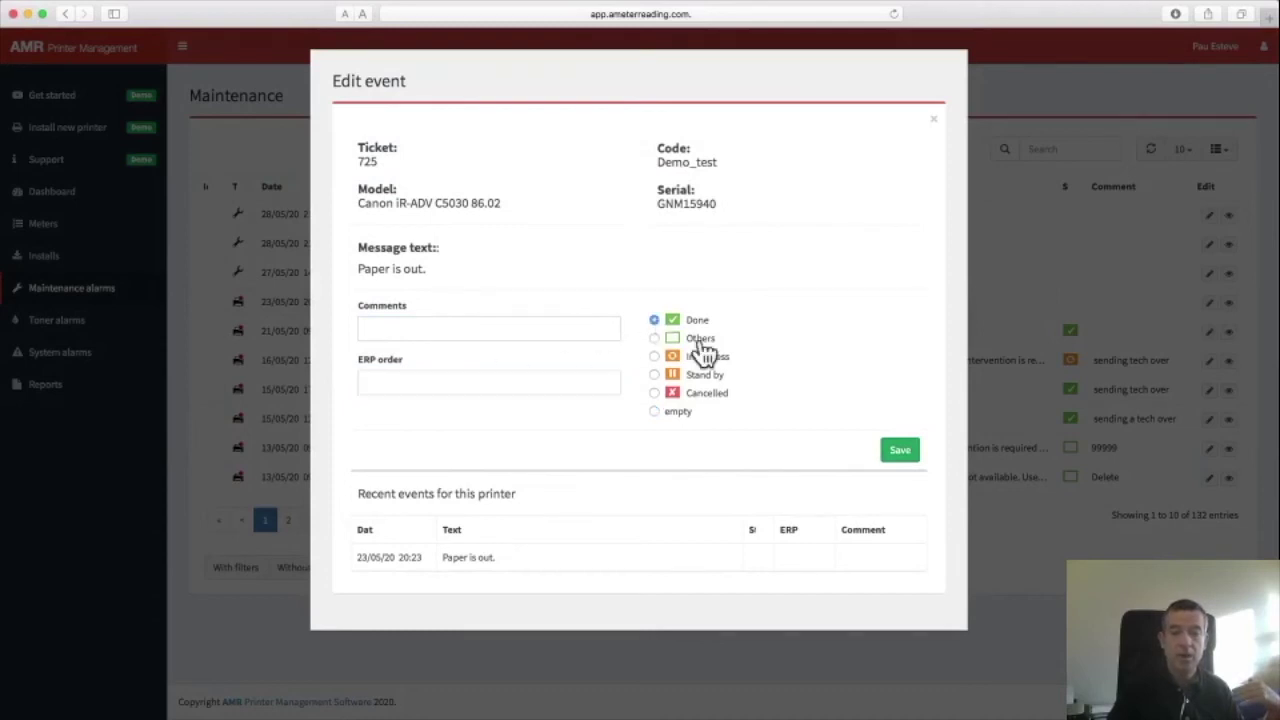
left_click(900, 452)
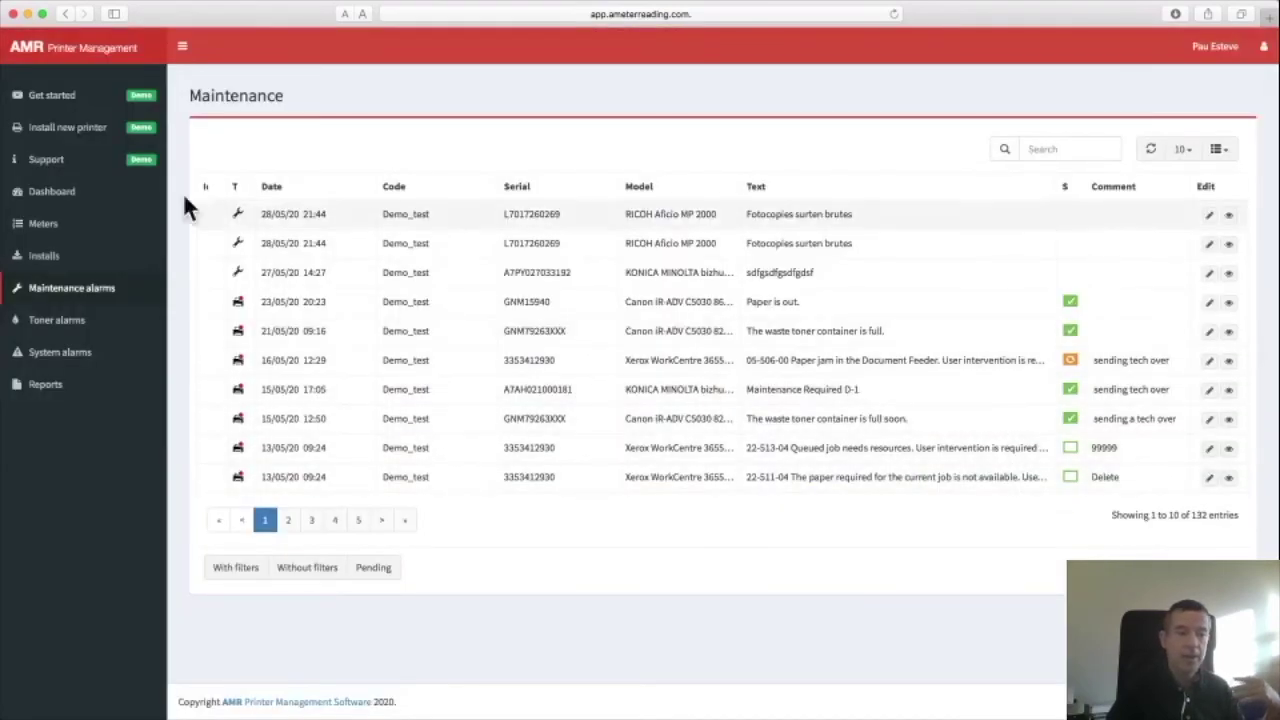
- Browse Meters, Toner alarms and Maintenance alarms, ending on the Reports page with Standard and Other formats
left_click(45, 226)
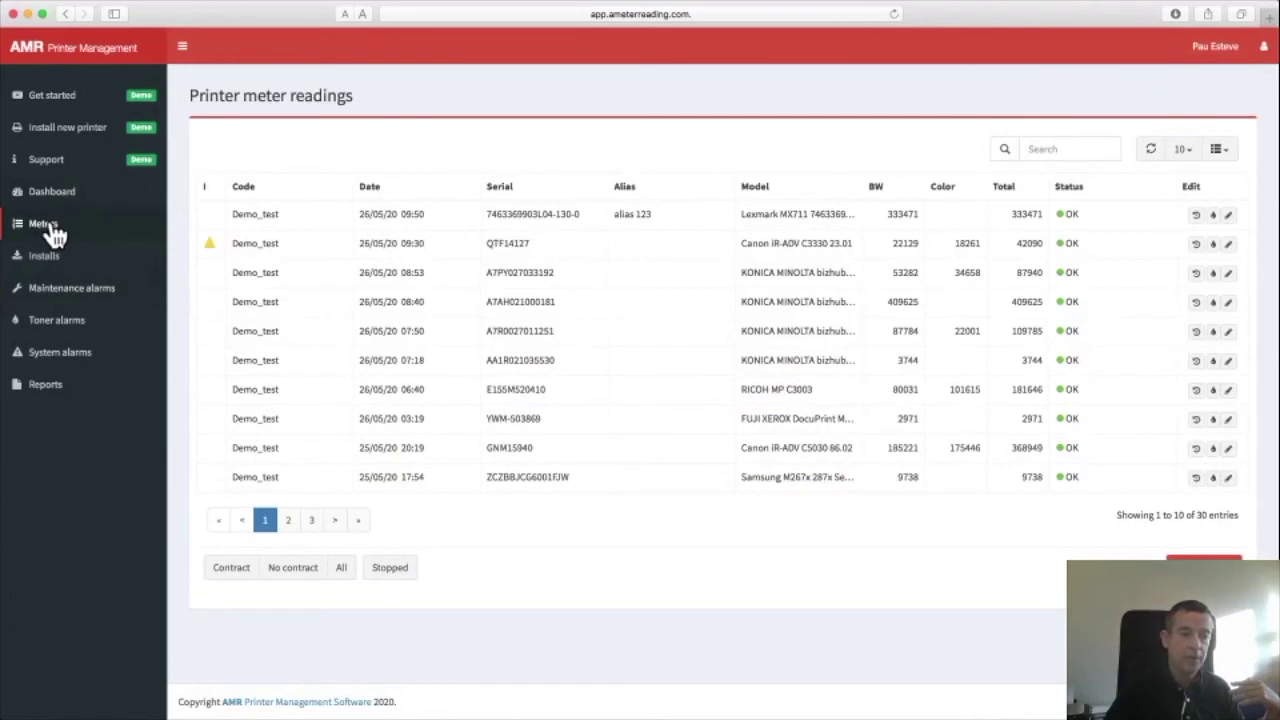
left_click(56, 324)
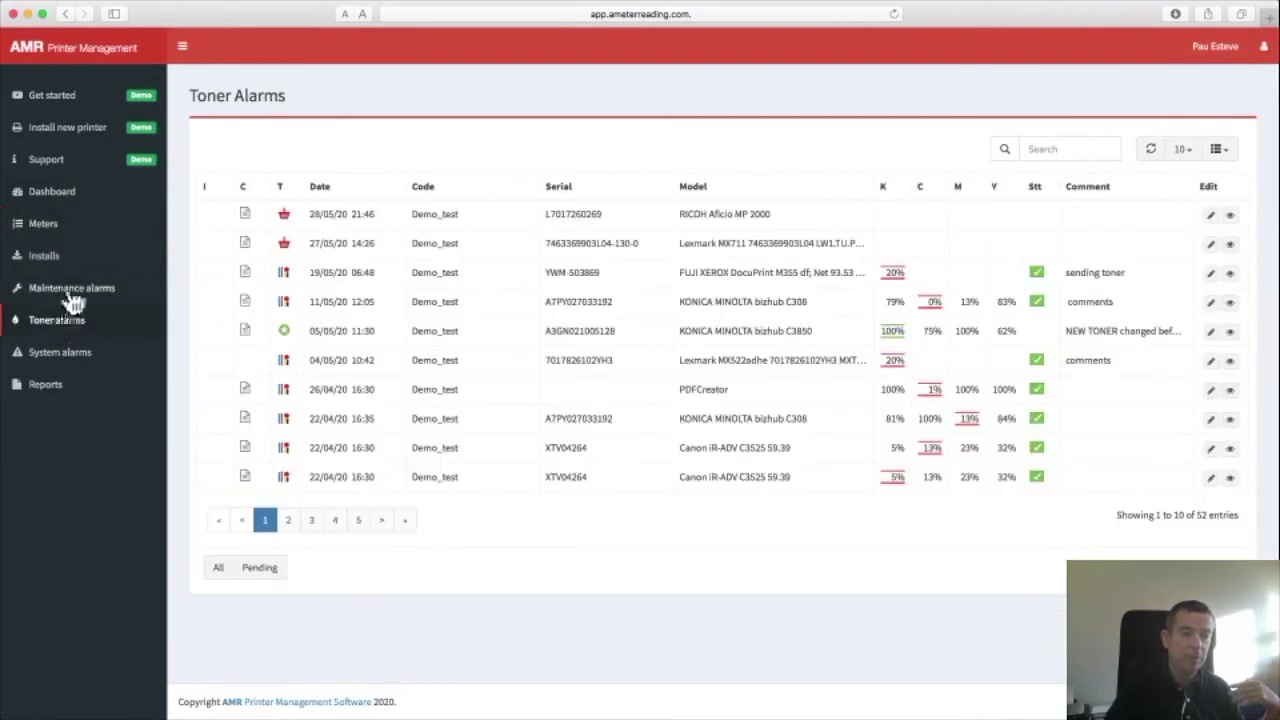
left_click(76, 292)
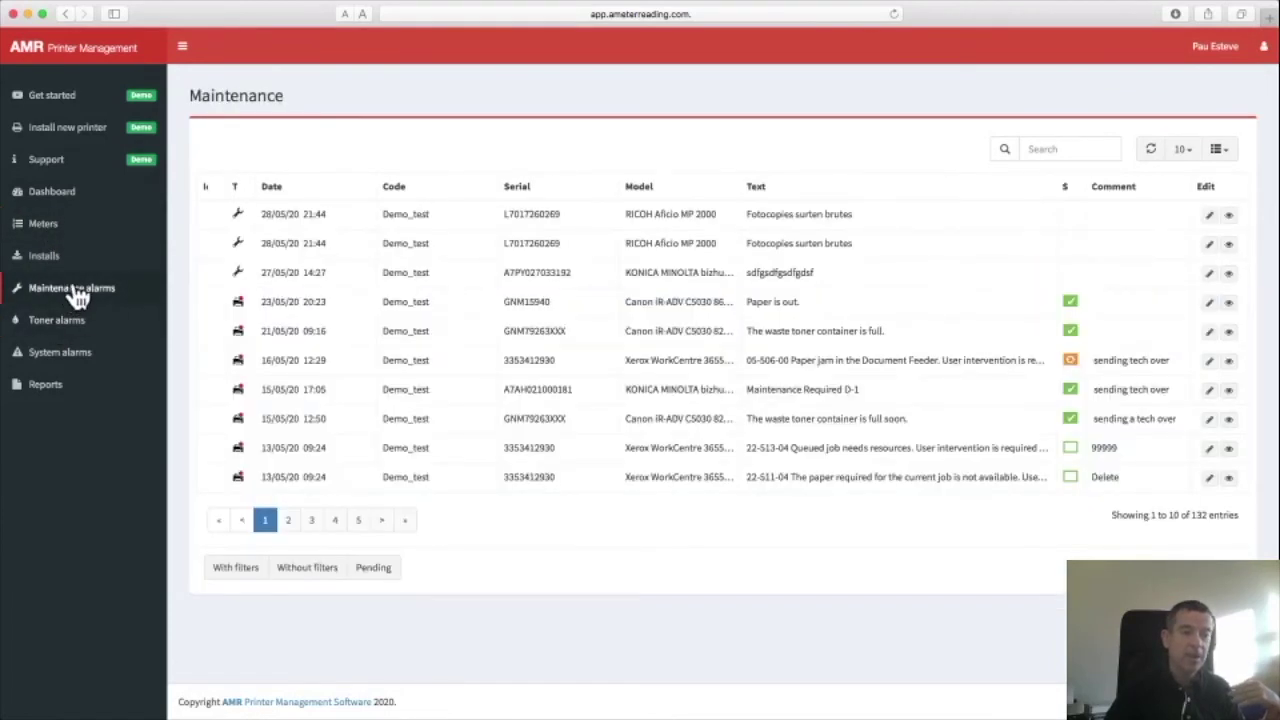
left_click(47, 388)
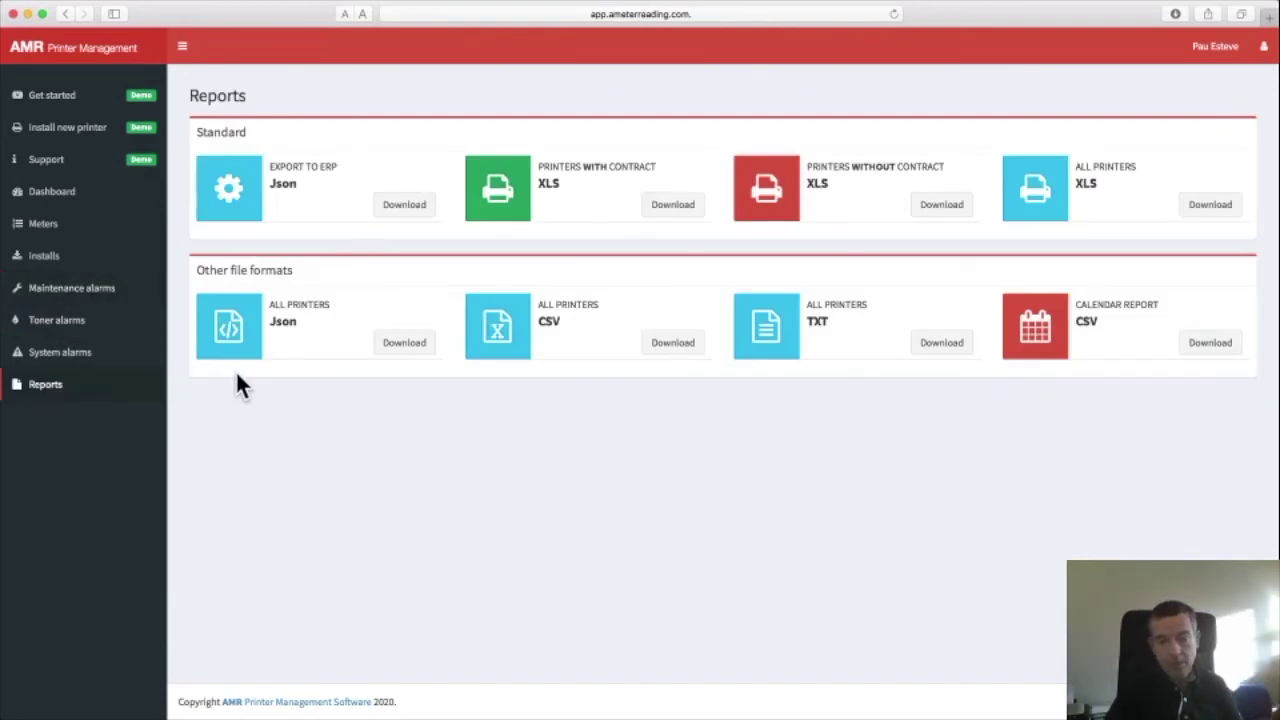
- Look over the Install new printer page, then return to the Printer meter readings list
left_click(86, 135)
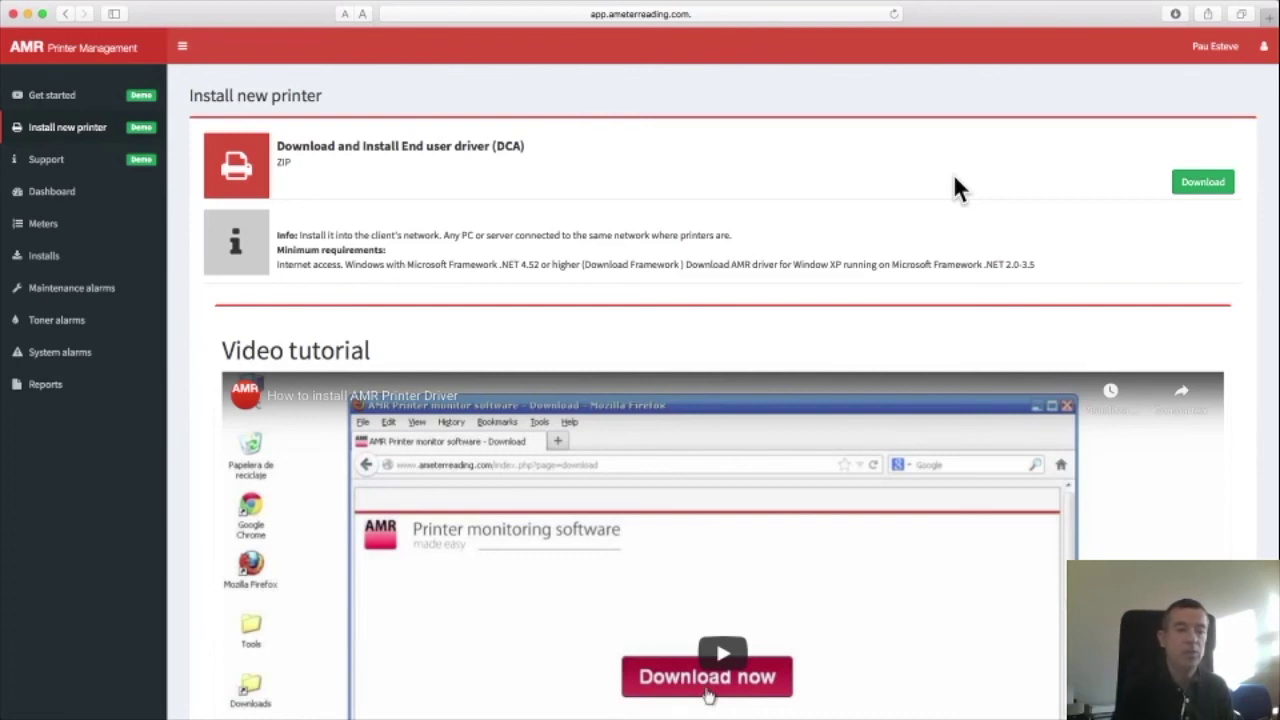
left_click(54, 234)
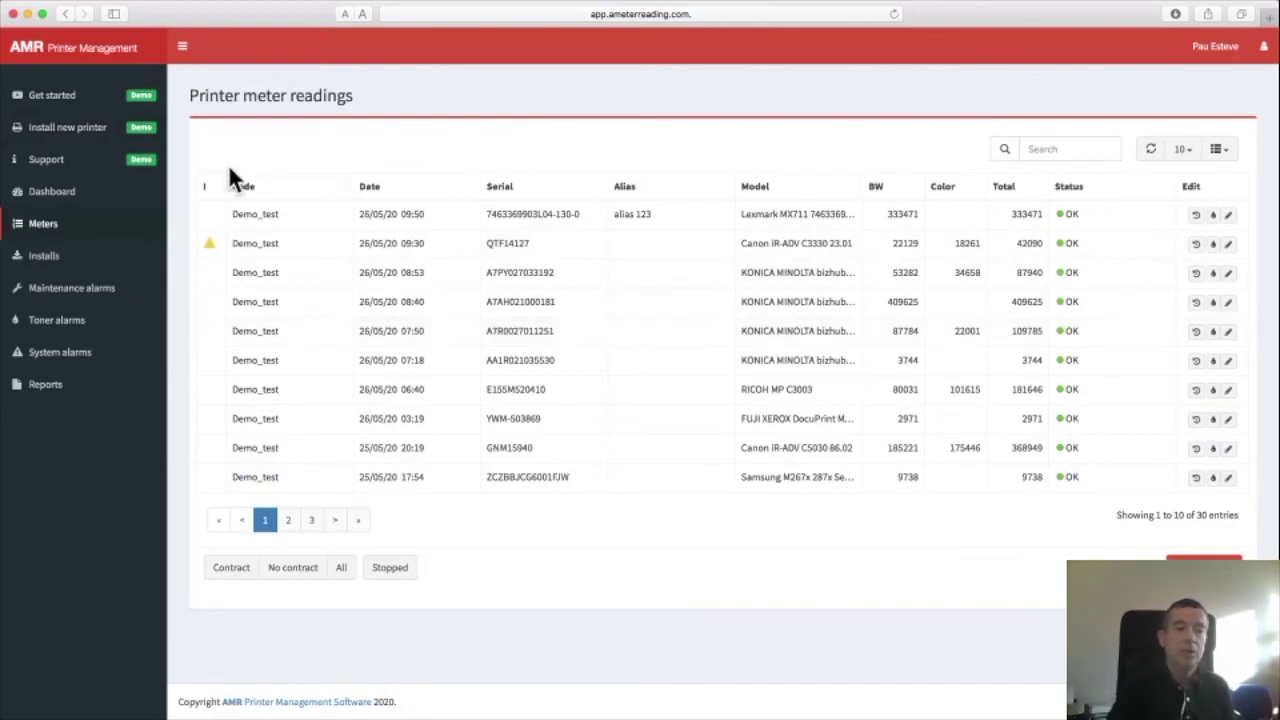
- Show the Support page with WhatsApp chat, e-mail contact and six FAQ topics
left_click(46, 160)
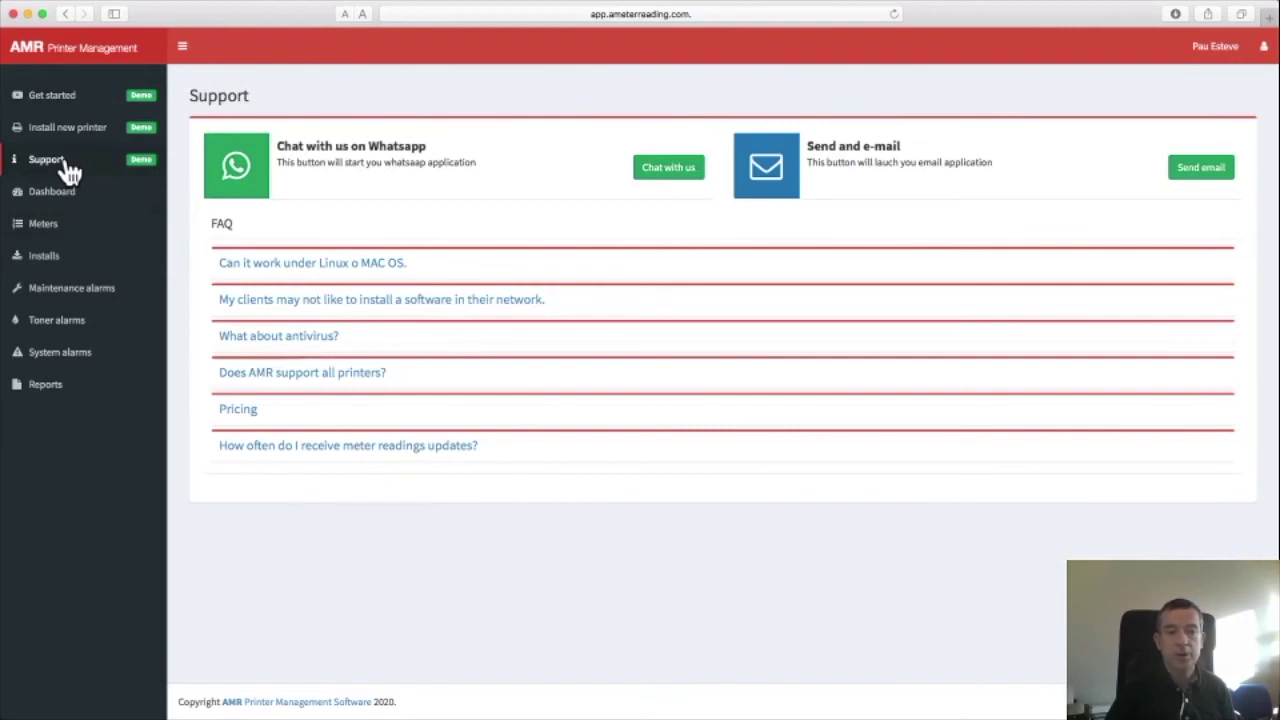